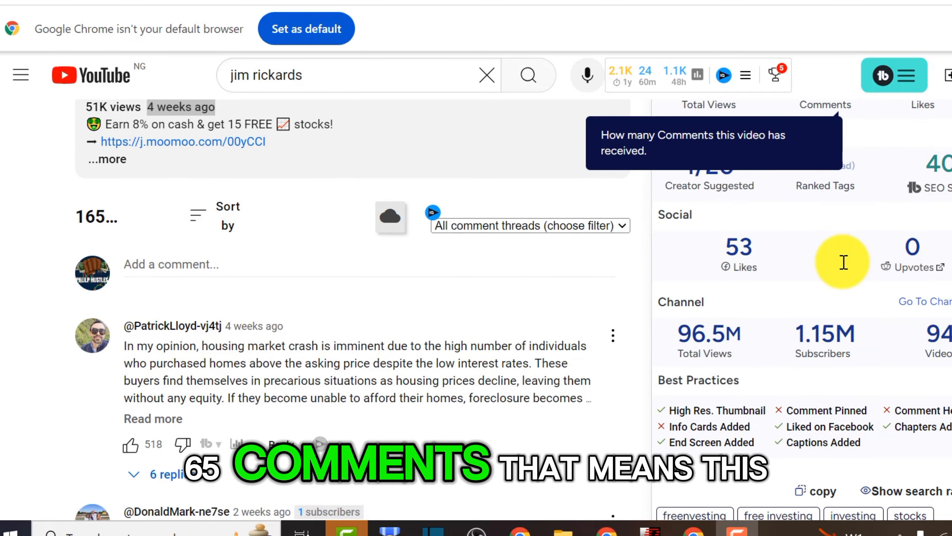
{"action": "scroll", "coordinate": [844, 262], "scroll_direction": "up", "scroll_amount": 12}
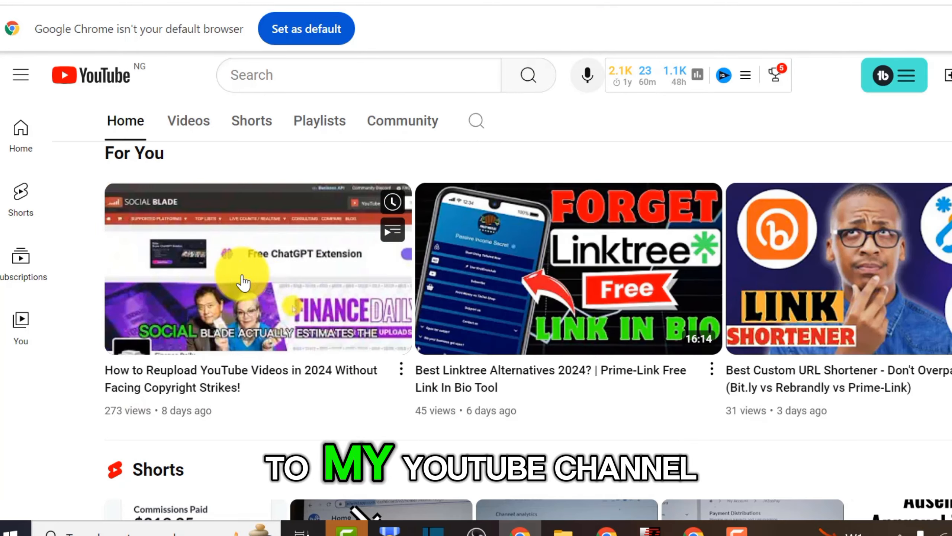
{"action": "scroll", "coordinate": [240, 276], "scroll_direction": "up", "scroll_amount": 4}
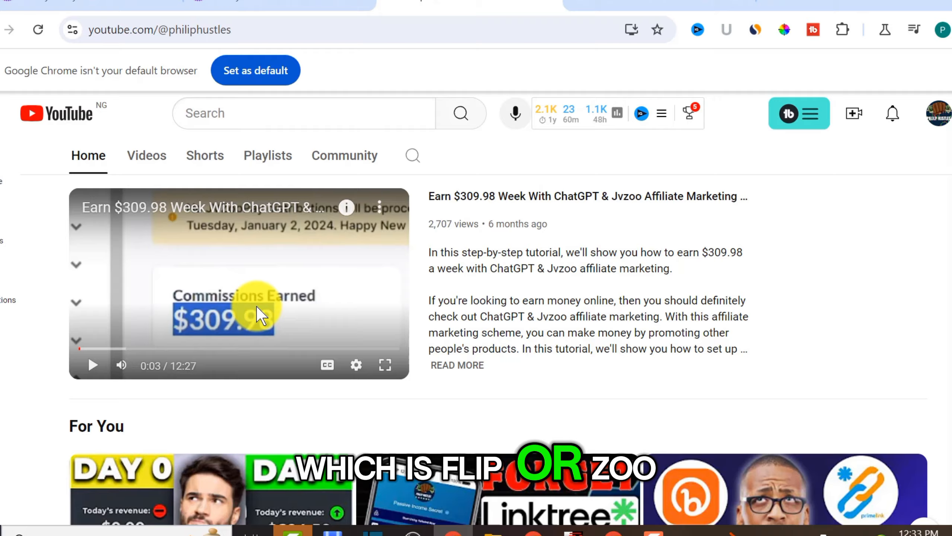
{"action": "scroll", "coordinate": [278, 300], "scroll_direction": "down", "scroll_amount": 5}
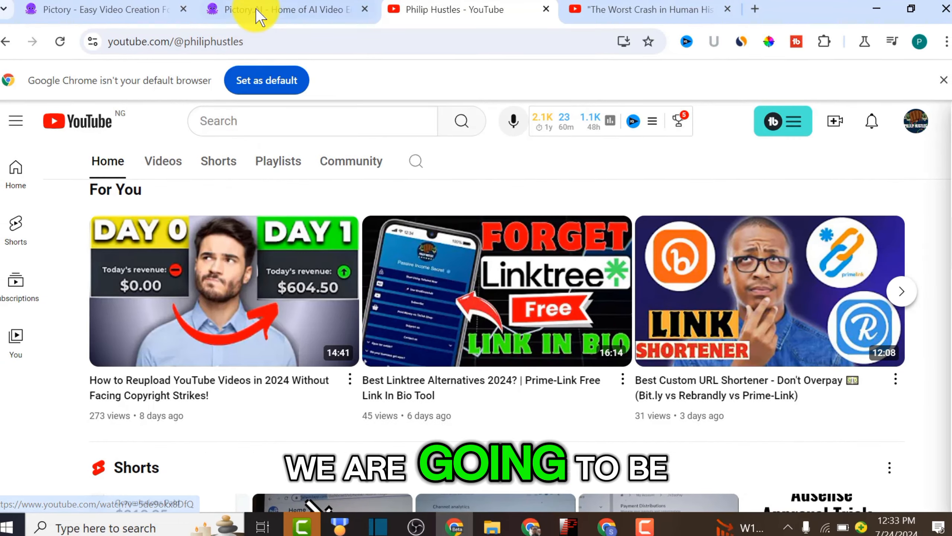
Switch to Pictory and start a new project from the Edit Recorded Videos with AI option.
{"action": "left_click", "coordinate": [270, 9]}
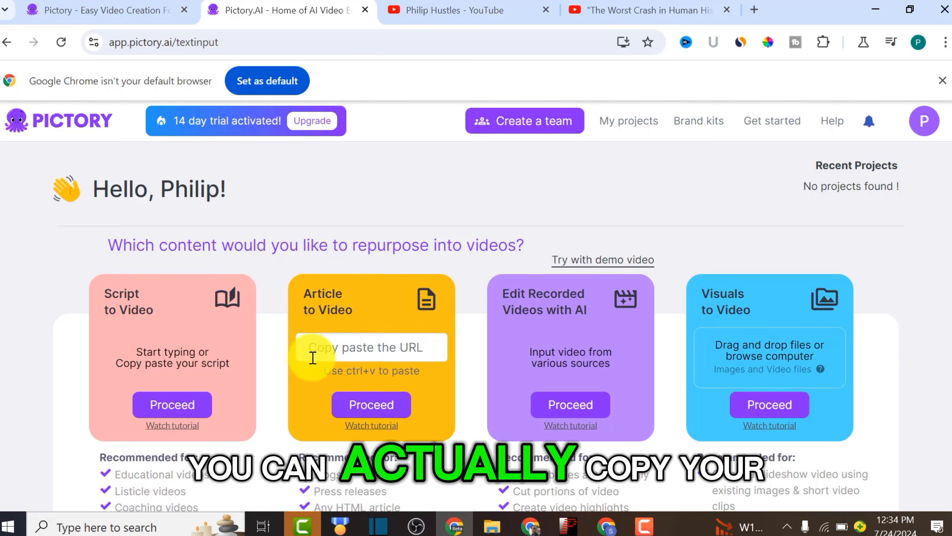
{"action": "left_click", "coordinate": [326, 350]}
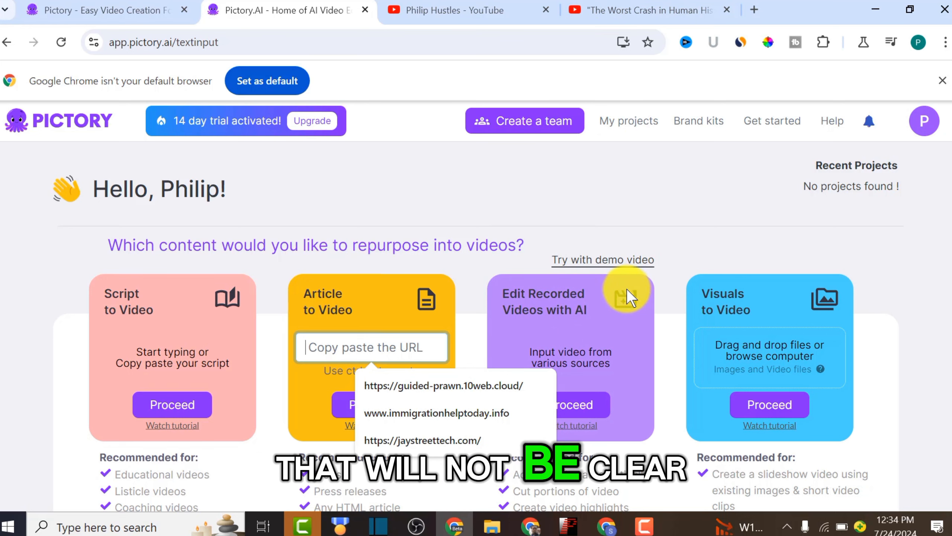
{"action": "left_click", "coordinate": [492, 180]}
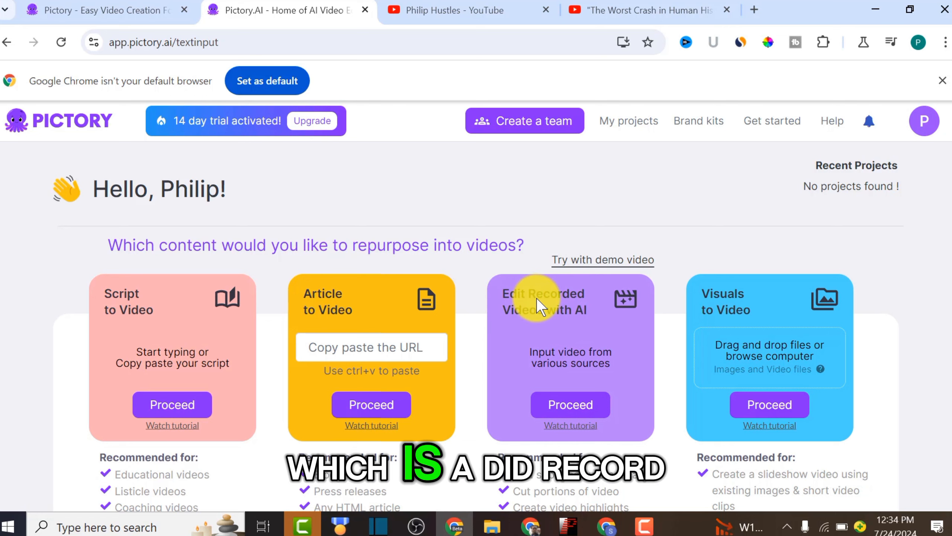
{"action": "left_click", "coordinate": [572, 394]}
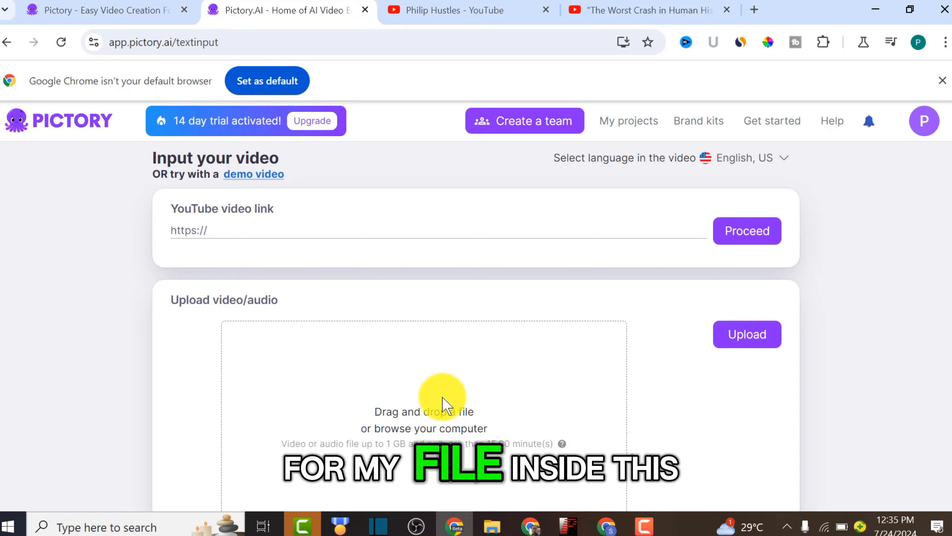
{"action": "left_click", "coordinate": [412, 411]}
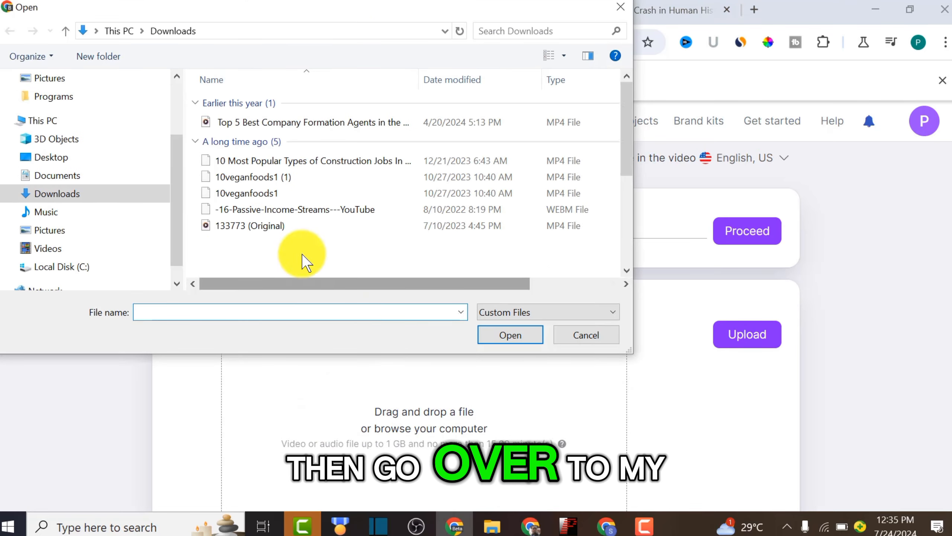
{"action": "left_click", "coordinate": [60, 250]}
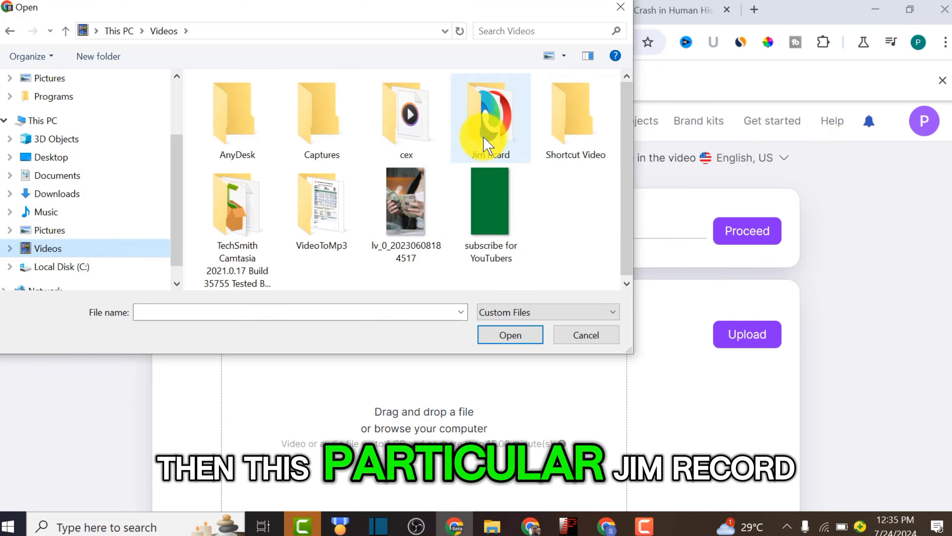
{"action": "double_click", "coordinate": [496, 131]}
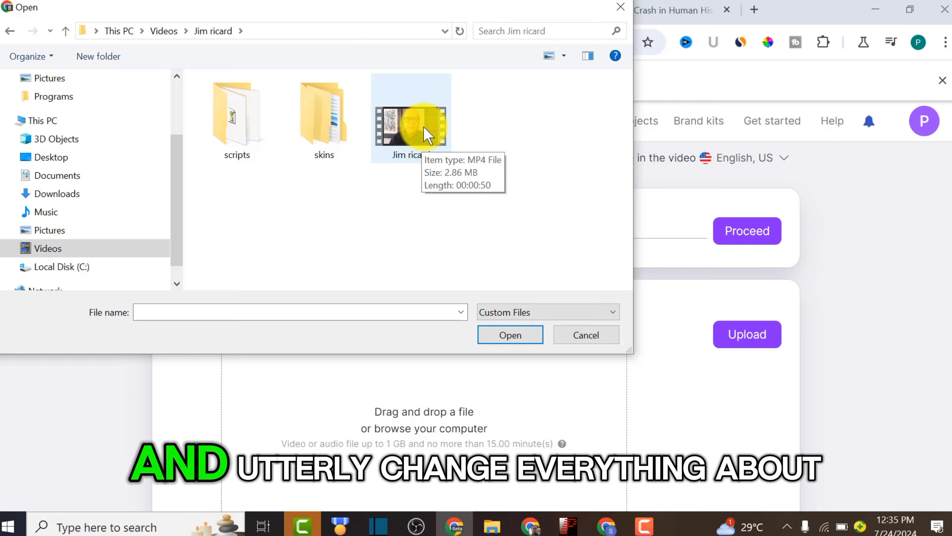
{"action": "left_click", "coordinate": [409, 126]}
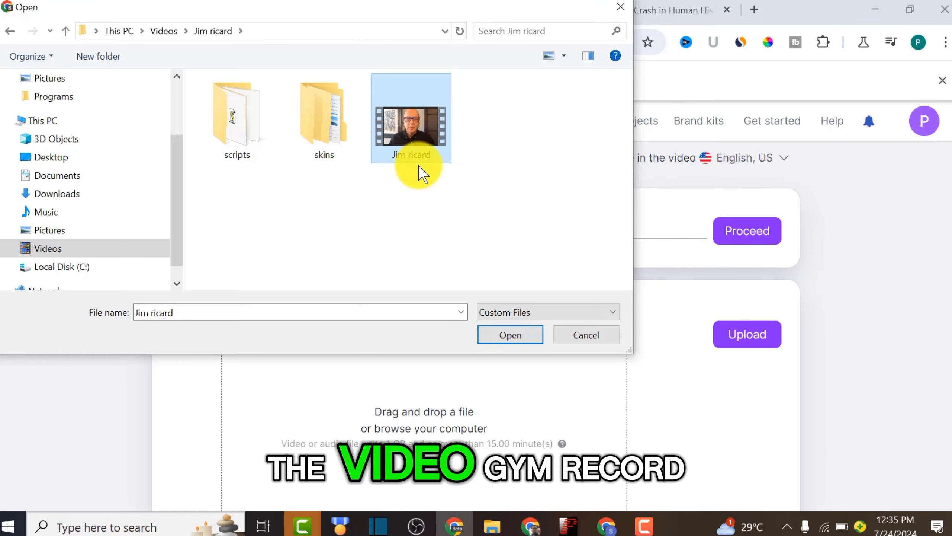
{"action": "left_click", "coordinate": [513, 332]}
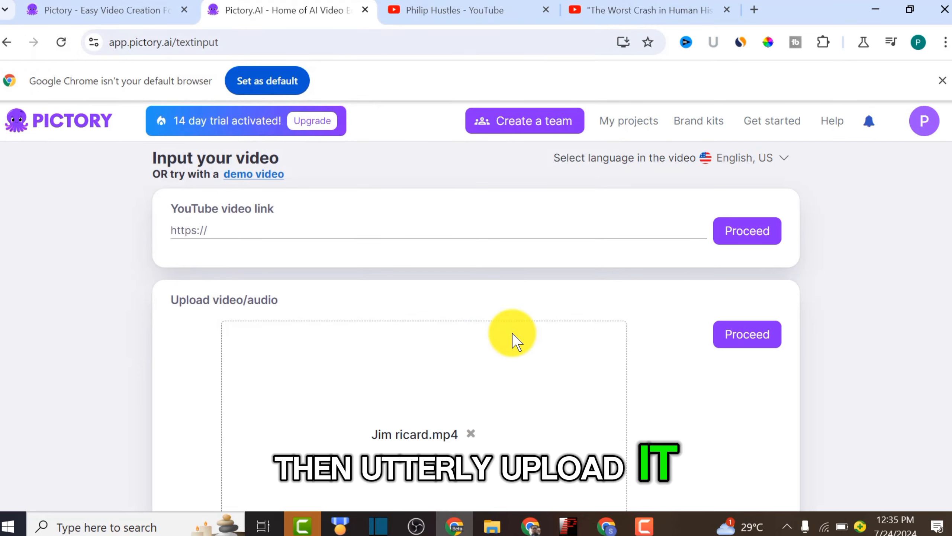
{"action": "left_click", "coordinate": [743, 337]}
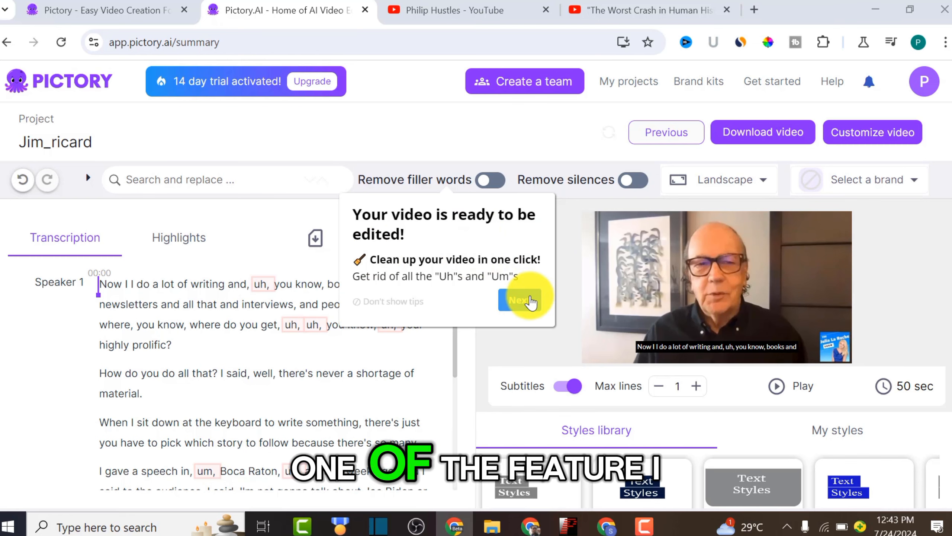
Go through the editor's introductory tips, skim the transcription, and finish the tour.
{"action": "left_click", "coordinate": [525, 299]}
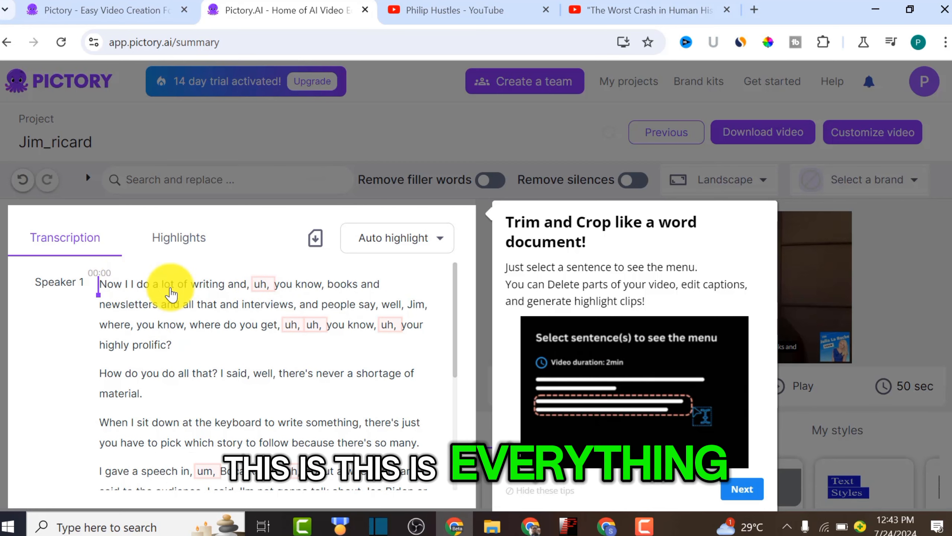
{"action": "scroll", "coordinate": [378, 312], "scroll_direction": "down", "scroll_amount": 5}
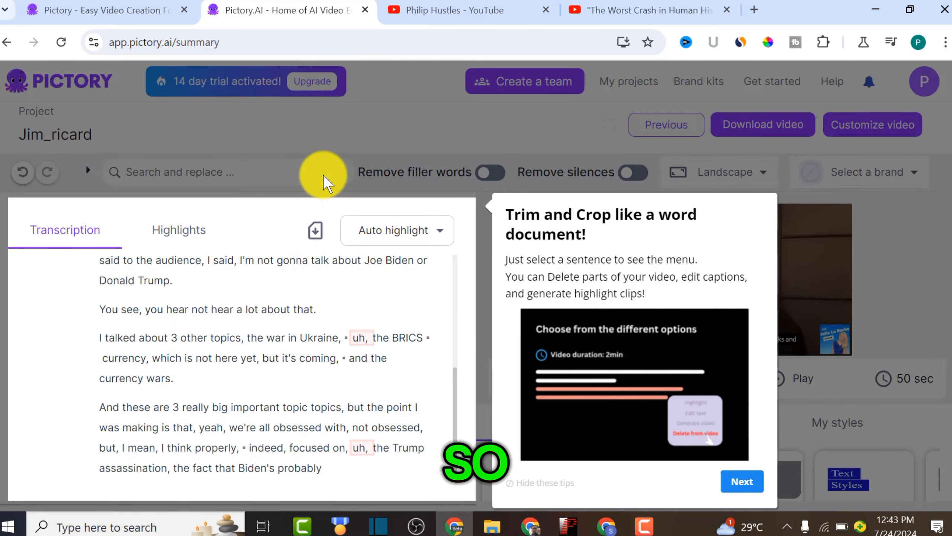
{"action": "left_click", "coordinate": [744, 485]}
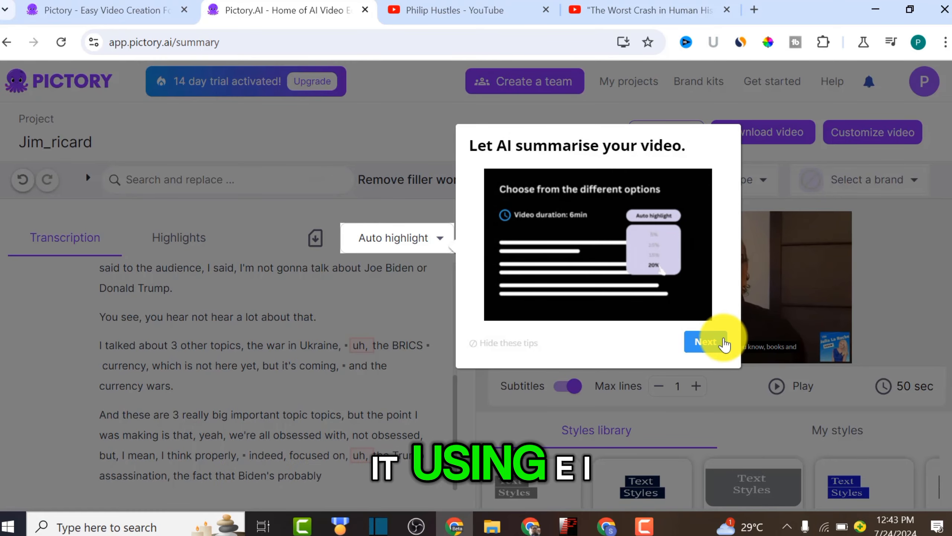
{"action": "left_click", "coordinate": [718, 341]}
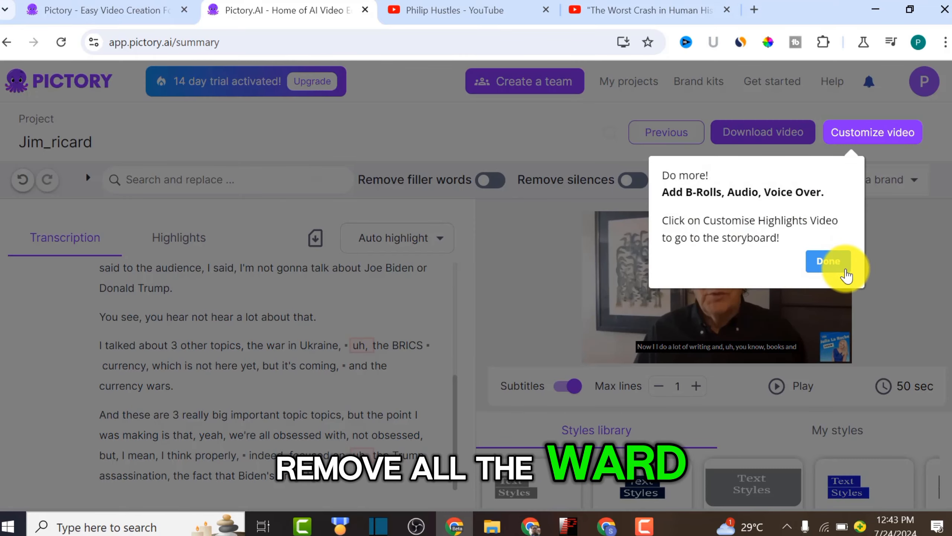
{"action": "left_click", "coordinate": [829, 261]}
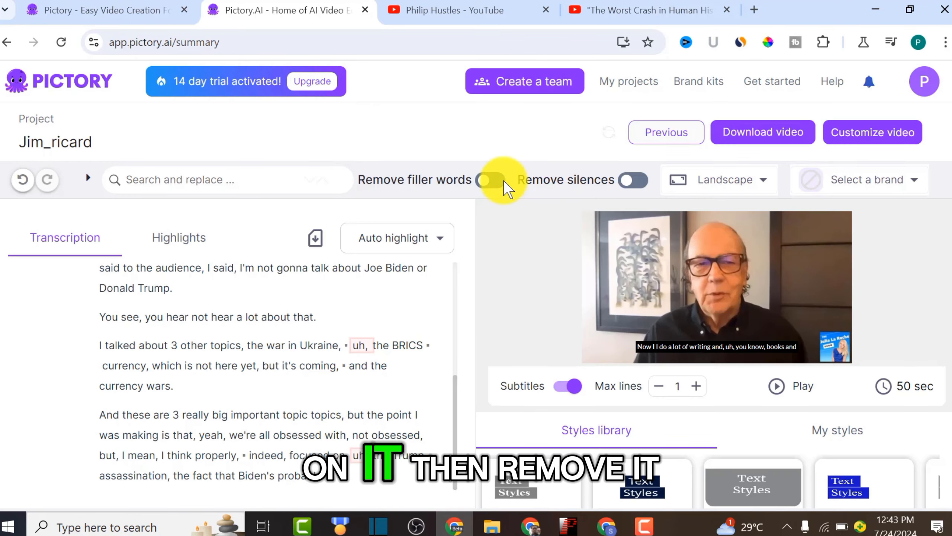
Enable the removal of filler words from the video and try out the removal of silences.
{"action": "left_click", "coordinate": [494, 181]}
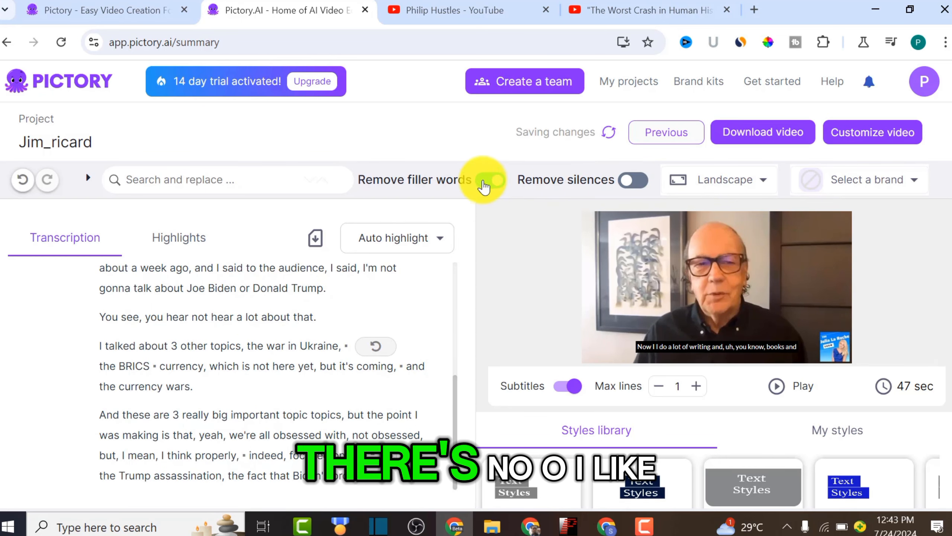
{"action": "left_click", "coordinate": [486, 180]}
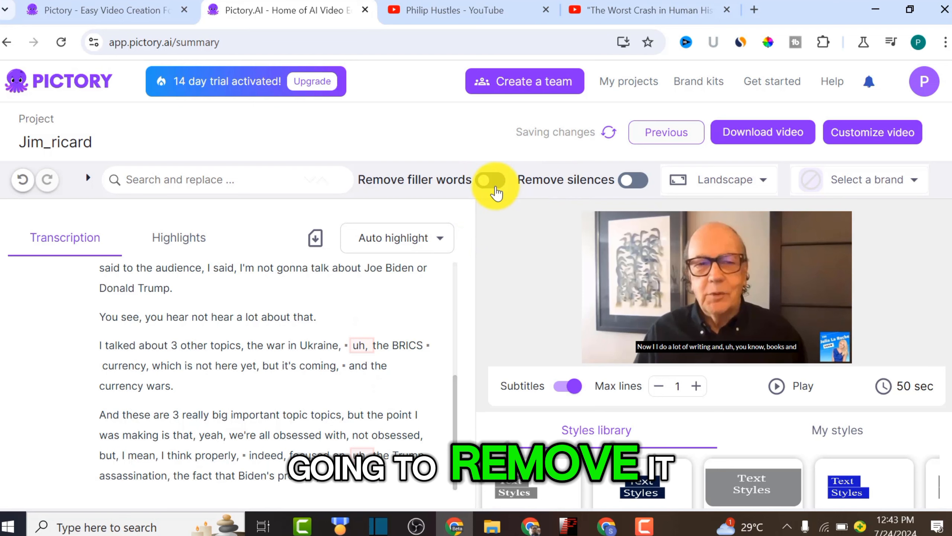
{"action": "left_click", "coordinate": [494, 184]}
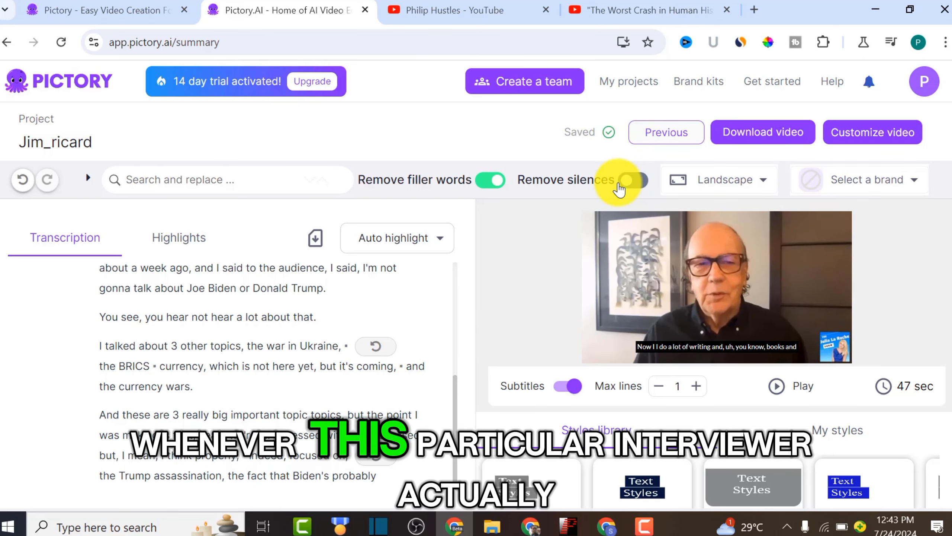
{"action": "left_click", "coordinate": [626, 186]}
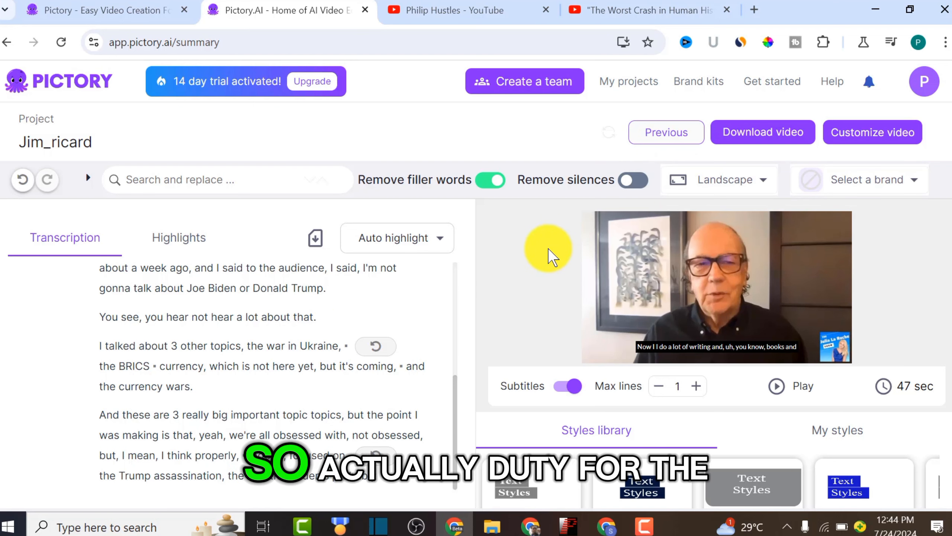
Browse the styles library, try the dark blue caption style, and apply the black traditional style to the subtitles.
{"action": "scroll", "coordinate": [592, 431], "scroll_direction": "down", "scroll_amount": 1}
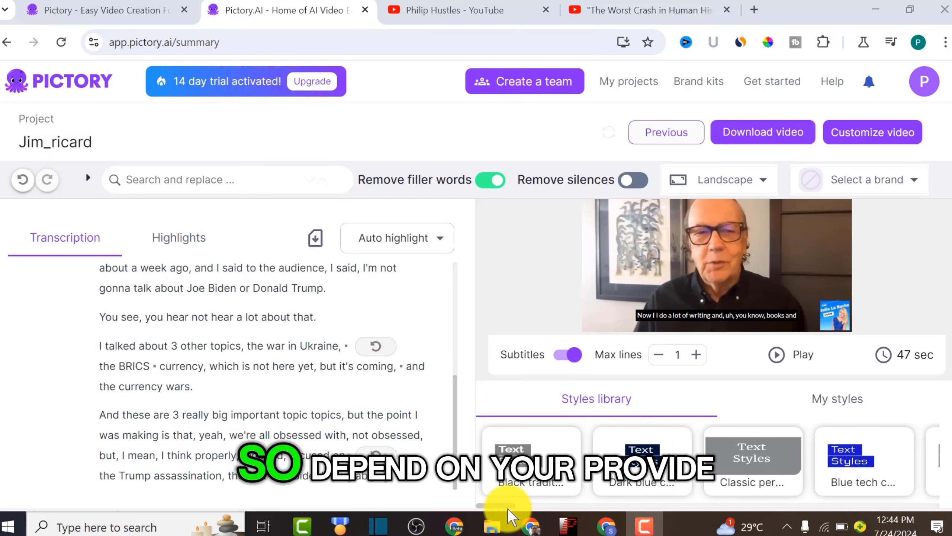
{"action": "left_click_drag", "start_coordinate": [510, 516], "coordinate": [676, 506]}
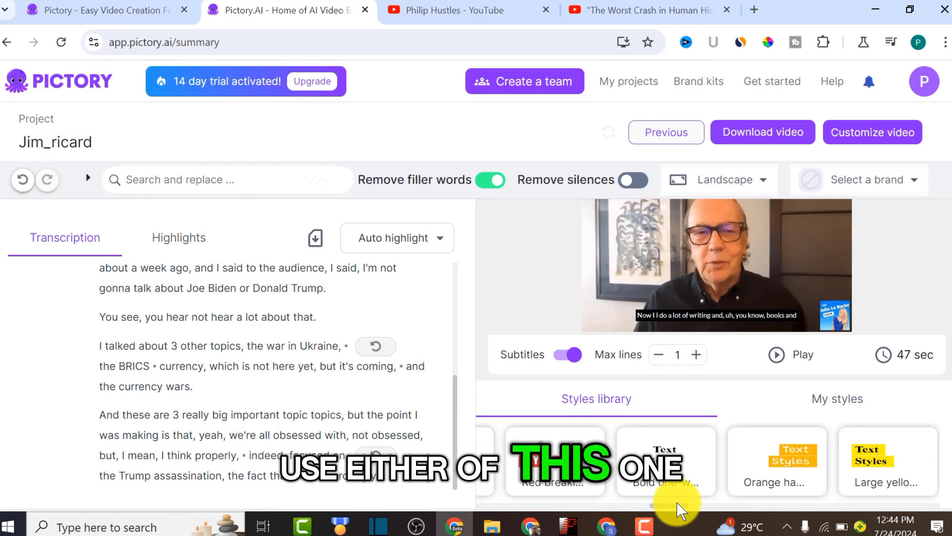
{"action": "left_click_drag", "start_coordinate": [660, 514], "coordinate": [506, 499]}
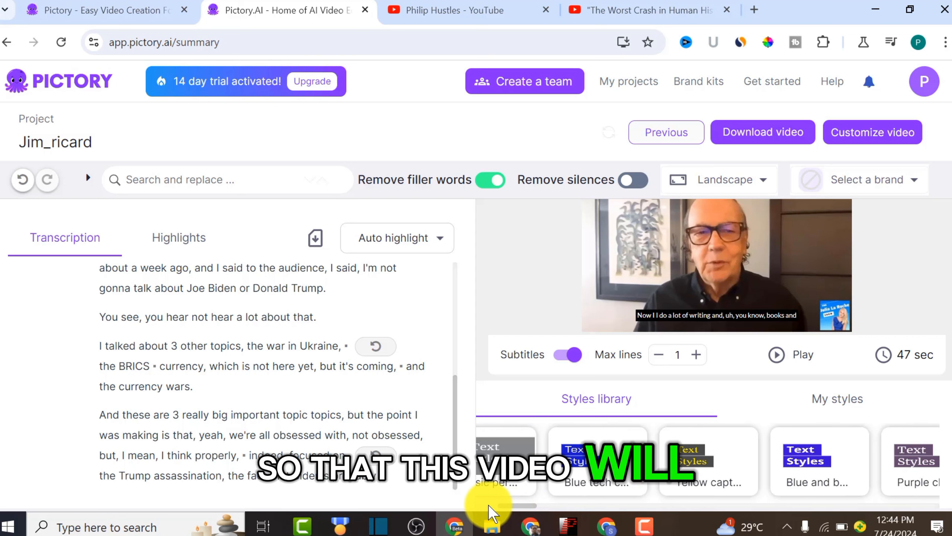
{"action": "left_click_drag", "start_coordinate": [506, 508], "coordinate": [472, 508]}
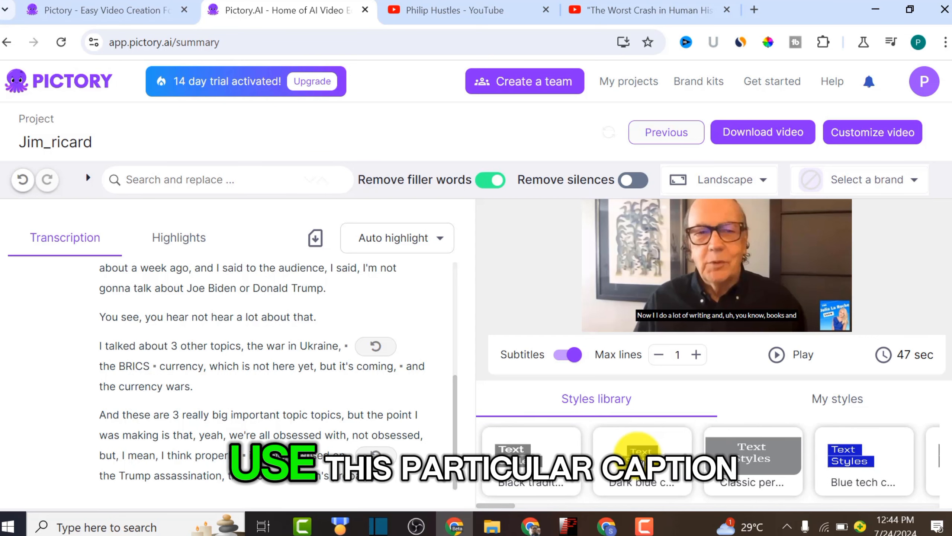
{"action": "left_click", "coordinate": [644, 466]}
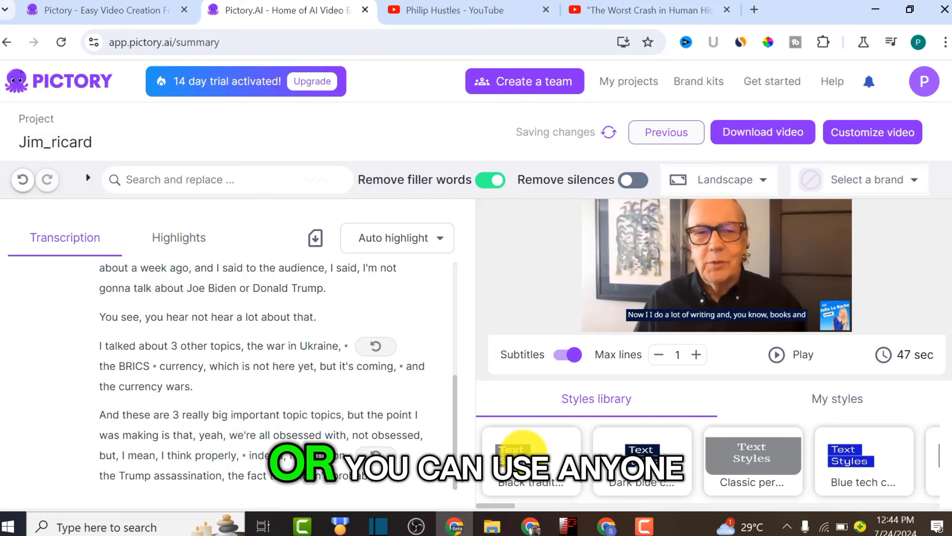
{"action": "left_click", "coordinate": [522, 457]}
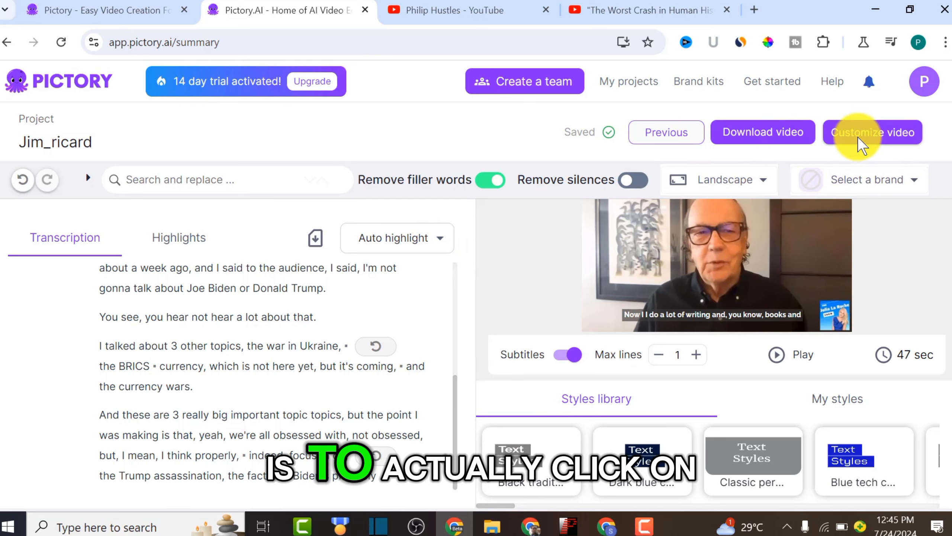
Open the video's storyboard for customization and dismiss the new elements announcement and the watermark notice.
{"action": "left_click", "coordinate": [869, 143]}
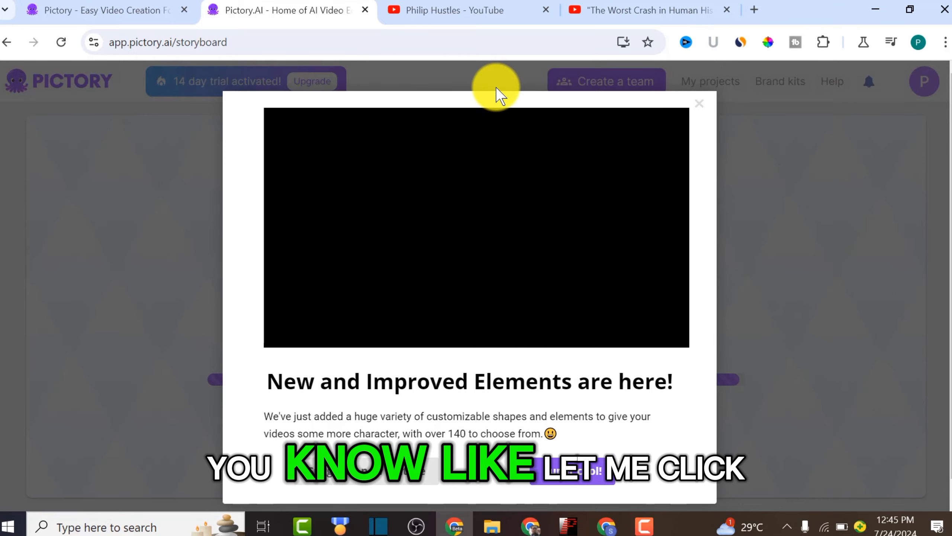
{"action": "left_click", "coordinate": [699, 103]}
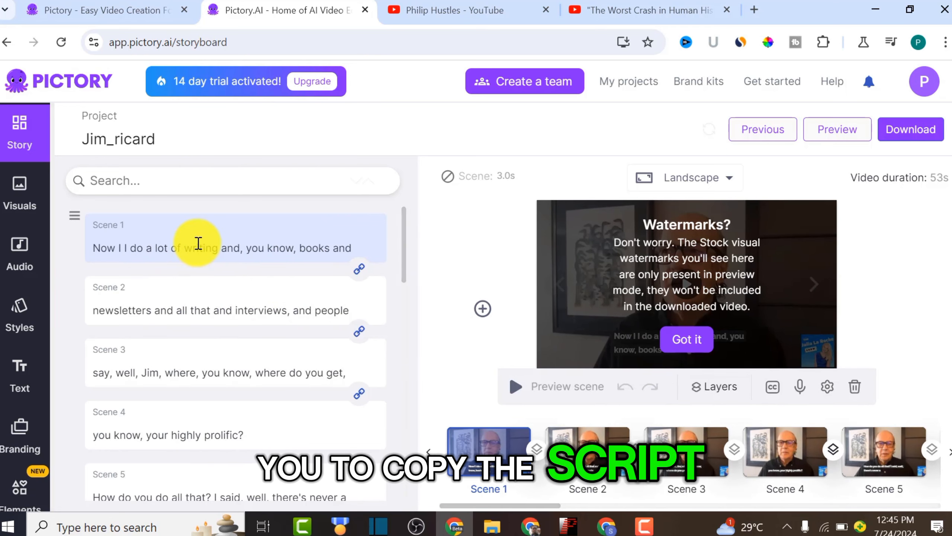
{"action": "left_click", "coordinate": [688, 338]}
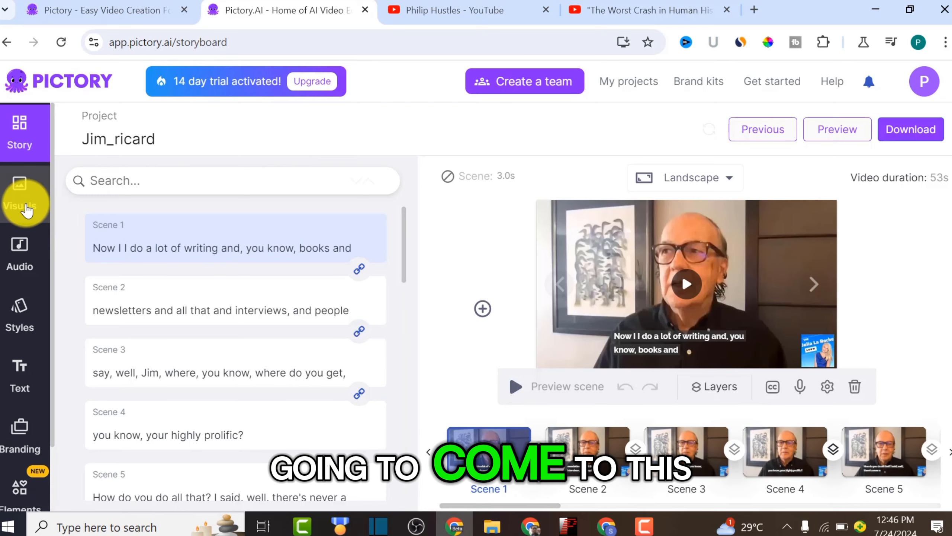
Search the visuals library with the suggested keyword "writing" and apply the clip of the woman in the yellow sweater to scene 1.
{"action": "left_click", "coordinate": [24, 209]}
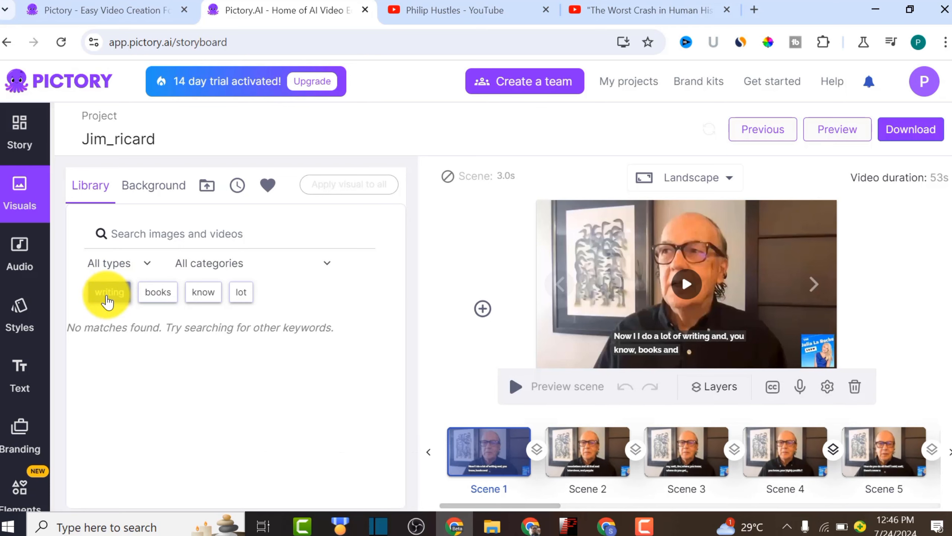
{"action": "left_click", "coordinate": [108, 293]}
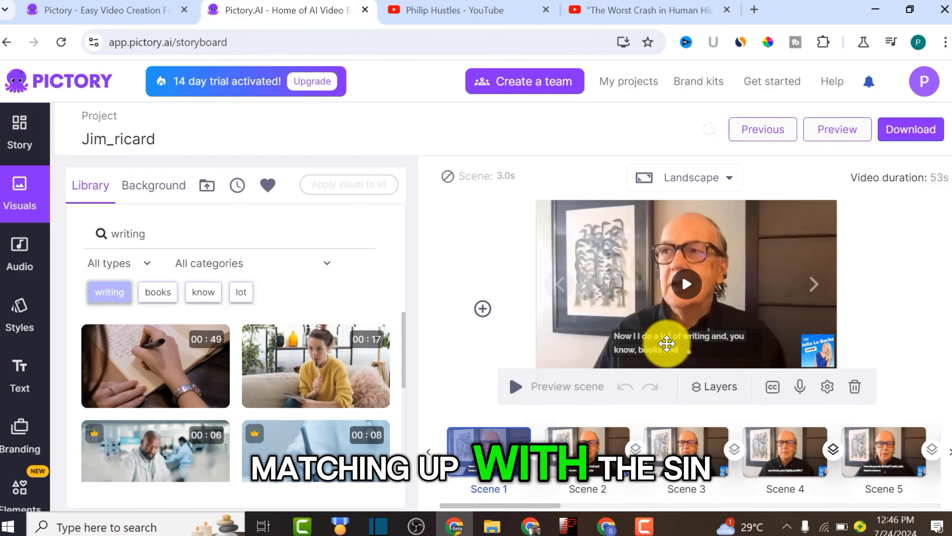
{"action": "mouse_move", "coordinate": [282, 329]}
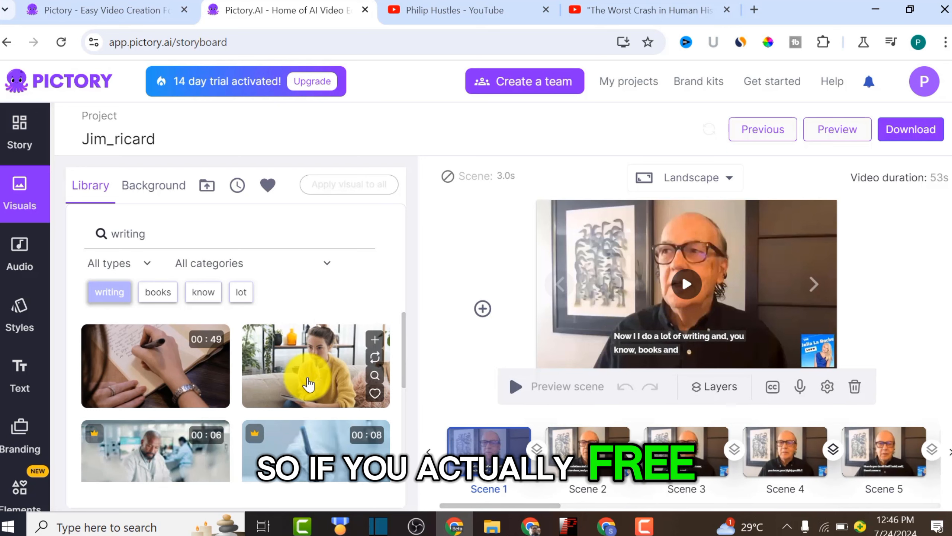
{"action": "scroll", "coordinate": [311, 375], "scroll_direction": "down", "scroll_amount": 2}
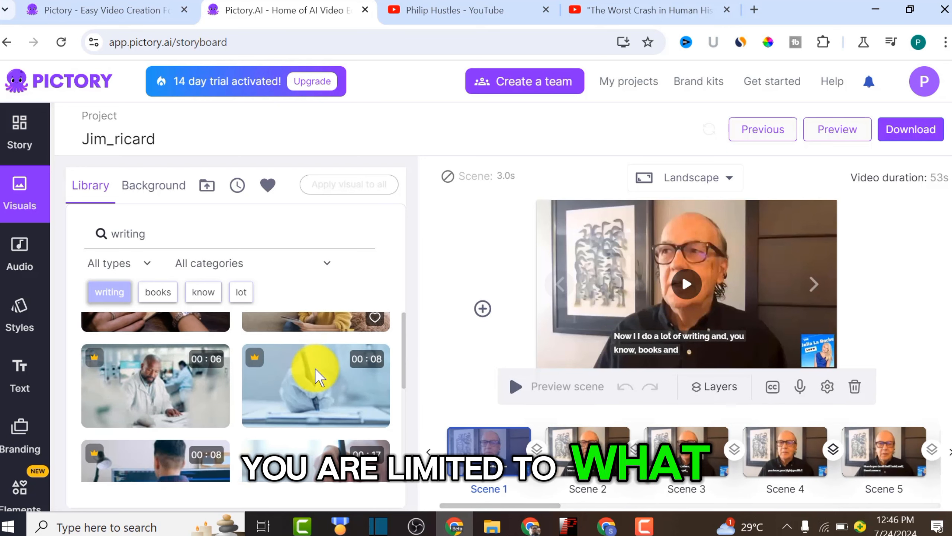
{"action": "scroll", "coordinate": [315, 368], "scroll_direction": "up", "scroll_amount": 2}
{"action": "mouse_move", "coordinate": [152, 379]}
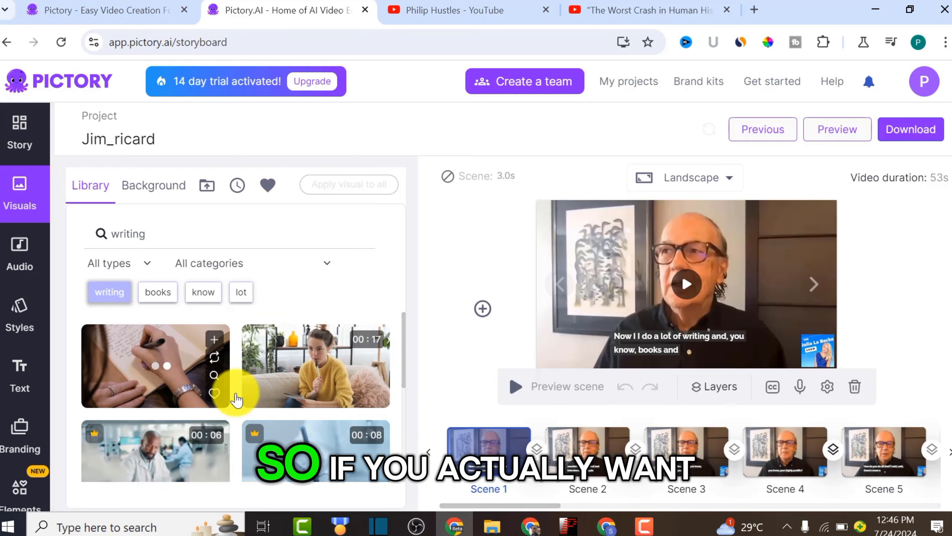
{"action": "scroll", "coordinate": [283, 404], "scroll_direction": "down", "scroll_amount": 3}
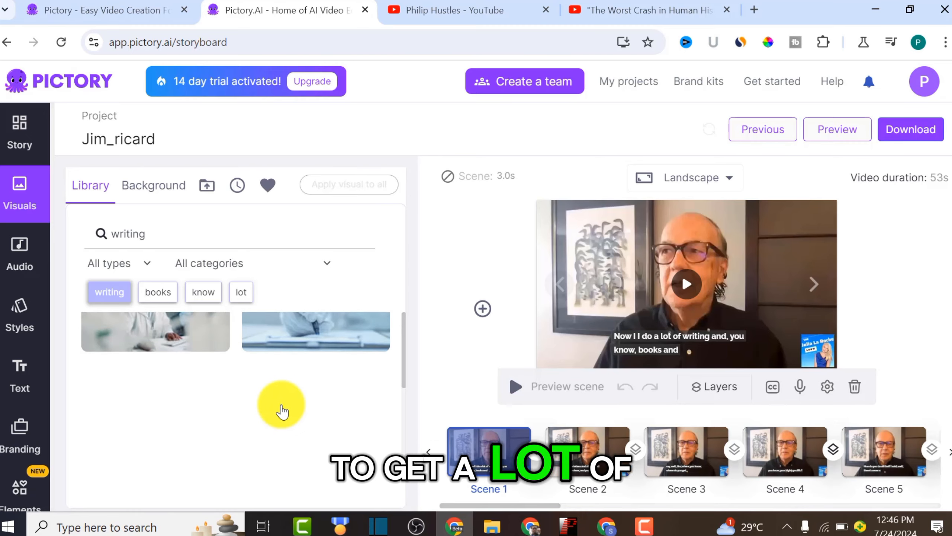
{"action": "scroll", "coordinate": [281, 405], "scroll_direction": "down", "scroll_amount": 2}
{"action": "scroll", "coordinate": [304, 390], "scroll_direction": "down", "scroll_amount": 5}
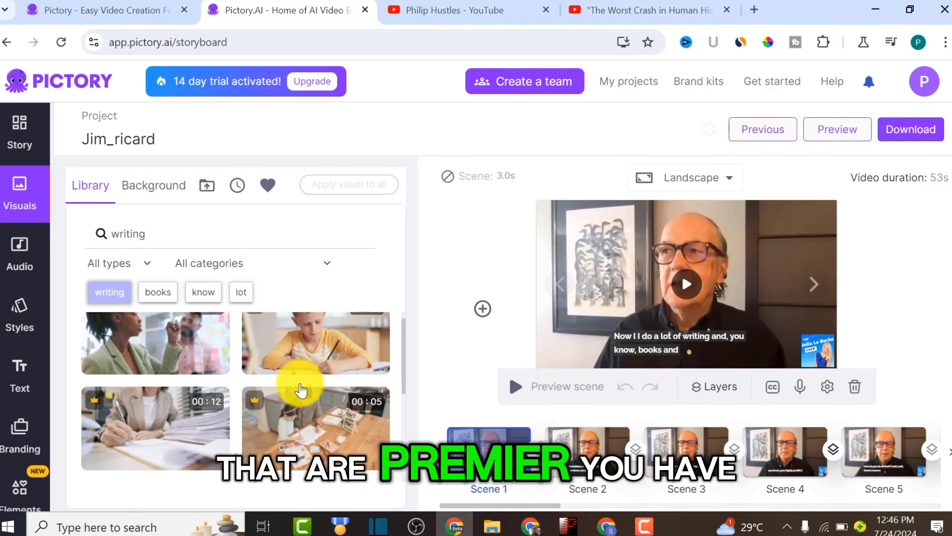
{"action": "scroll", "coordinate": [304, 392], "scroll_direction": "up", "scroll_amount": 10}
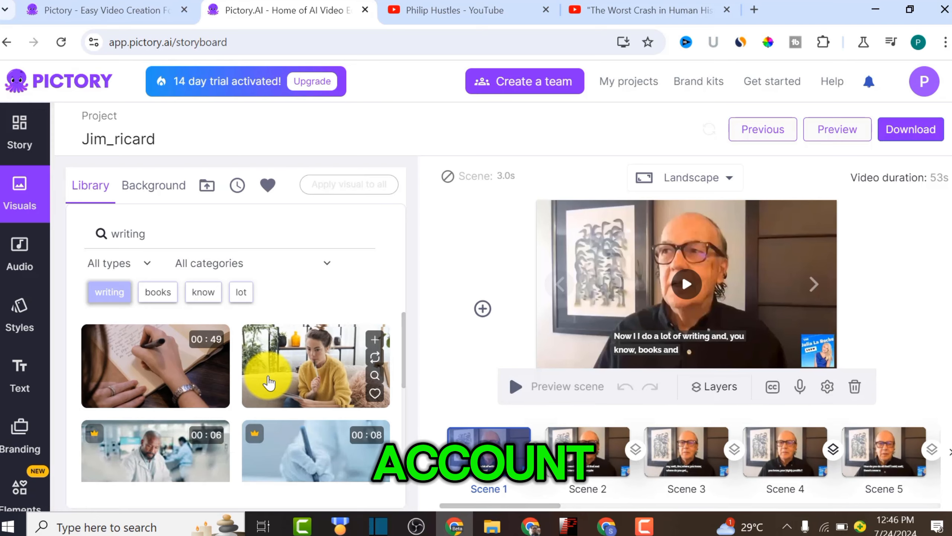
{"action": "mouse_move", "coordinate": [210, 371]}
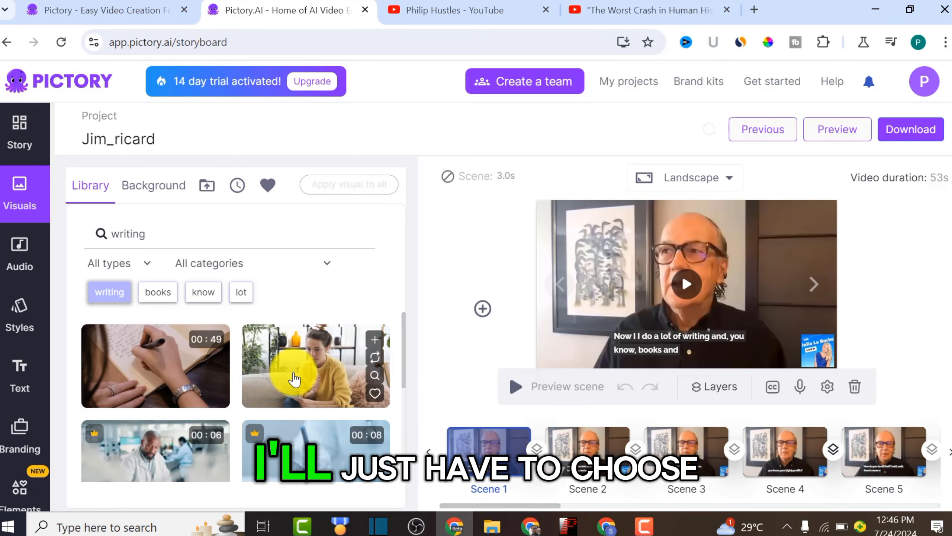
{"action": "left_click", "coordinate": [293, 377]}
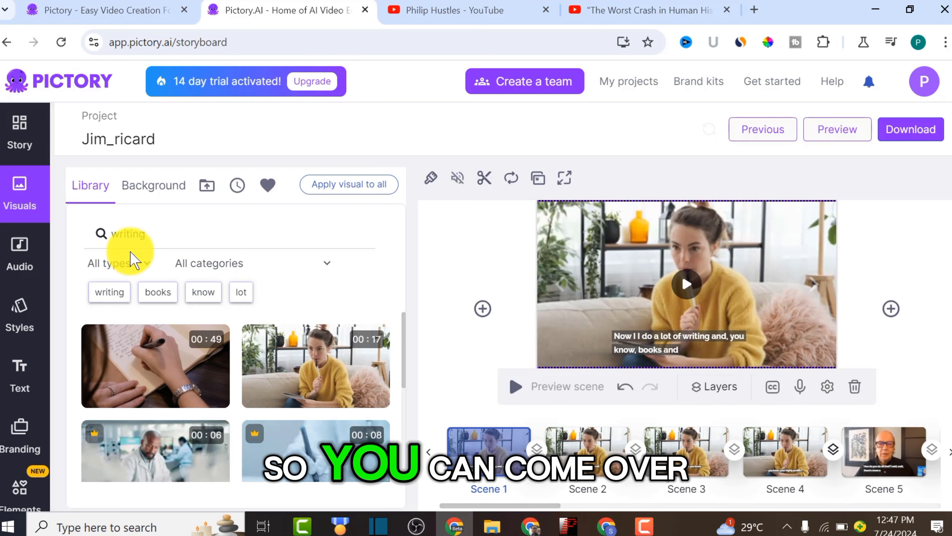
Check the scene texts in the story, return to the visuals and select scene 4.
{"action": "left_click", "coordinate": [23, 144]}
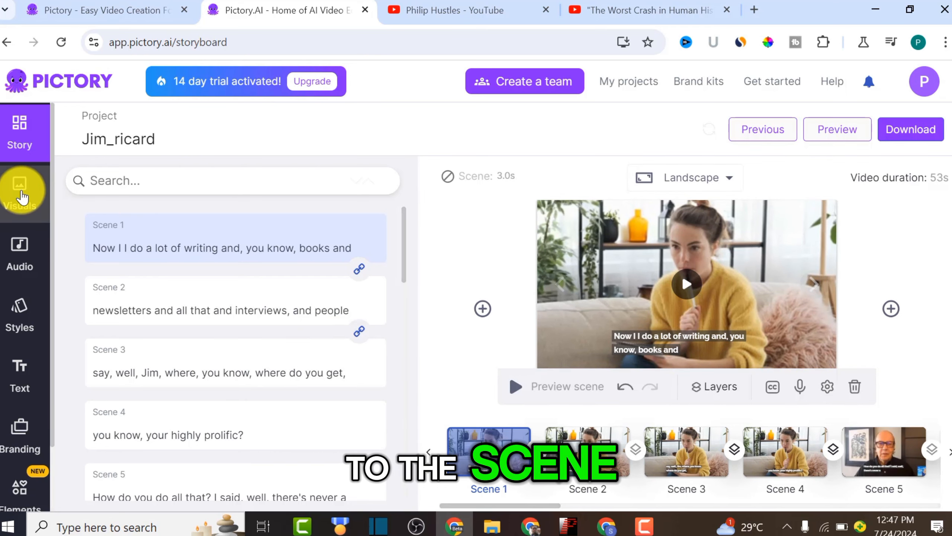
{"action": "left_click", "coordinate": [21, 193]}
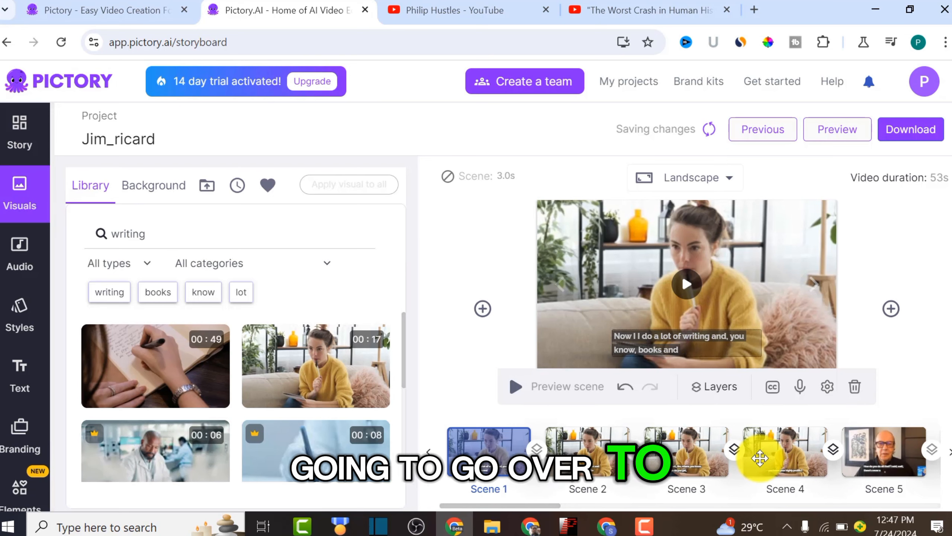
{"action": "left_click", "coordinate": [777, 459]}
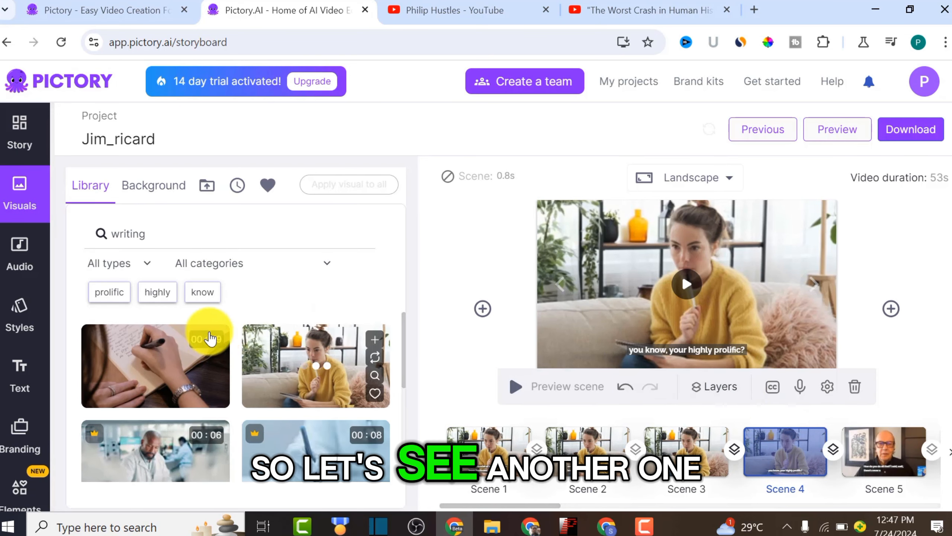
Search the visuals library with scene 4's suggested keyword "prolific" and look through the footage for a matching, non-premium clip.
{"action": "left_click", "coordinate": [109, 293]}
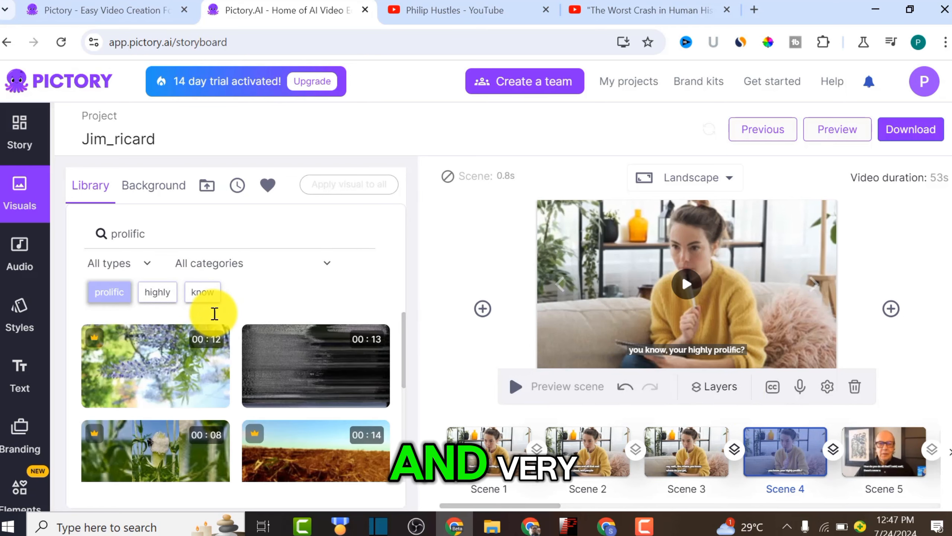
{"action": "scroll", "coordinate": [259, 371], "scroll_direction": "down", "scroll_amount": 3}
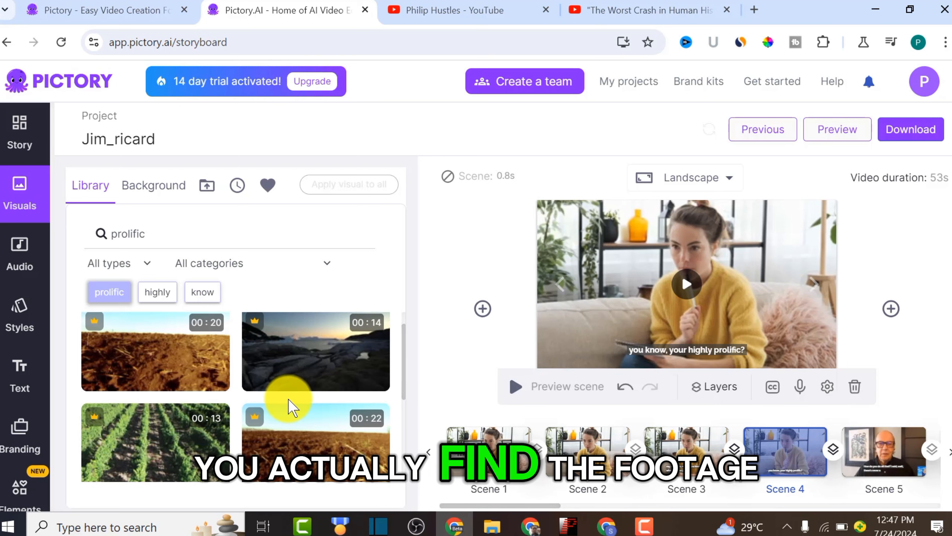
{"action": "scroll", "coordinate": [295, 395], "scroll_direction": "down", "scroll_amount": 10}
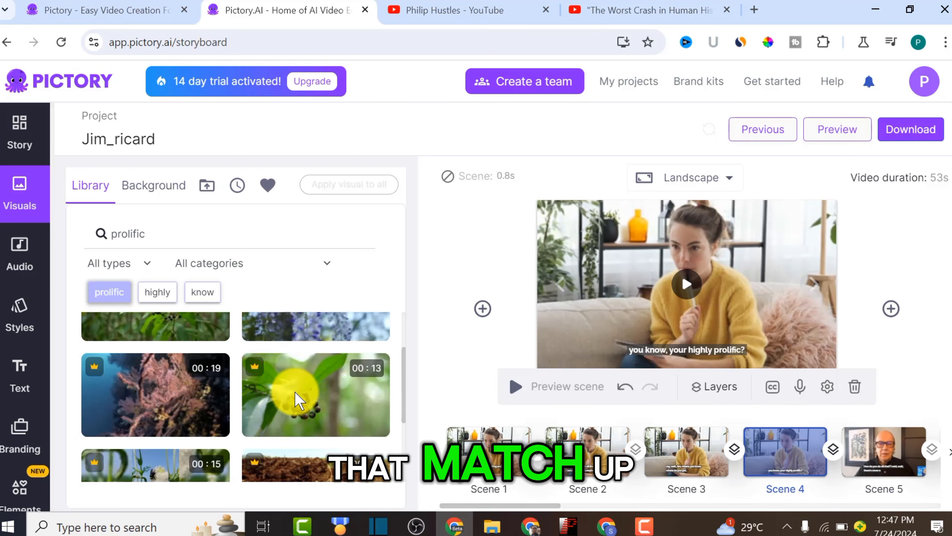
{"action": "scroll", "coordinate": [295, 392], "scroll_direction": "down", "scroll_amount": 2}
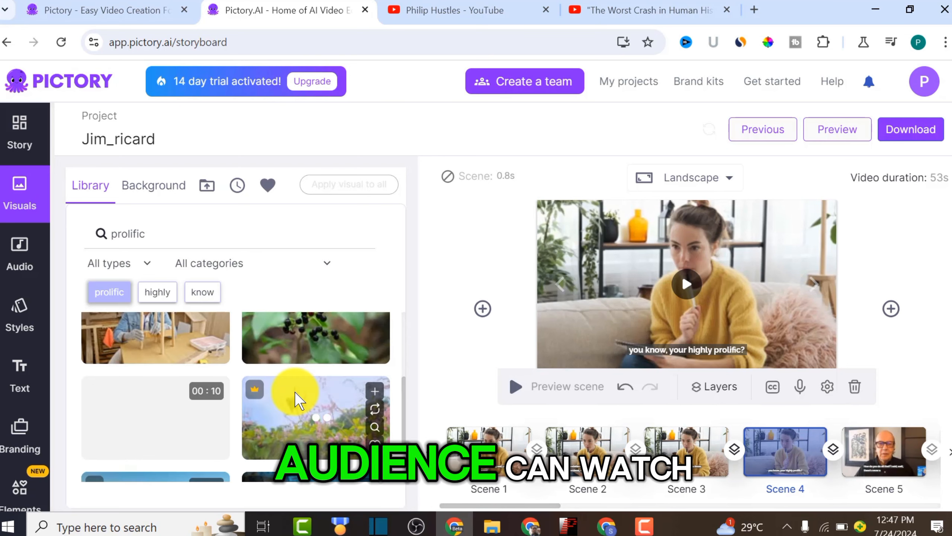
{"action": "scroll", "coordinate": [296, 398], "scroll_direction": "down", "scroll_amount": 8}
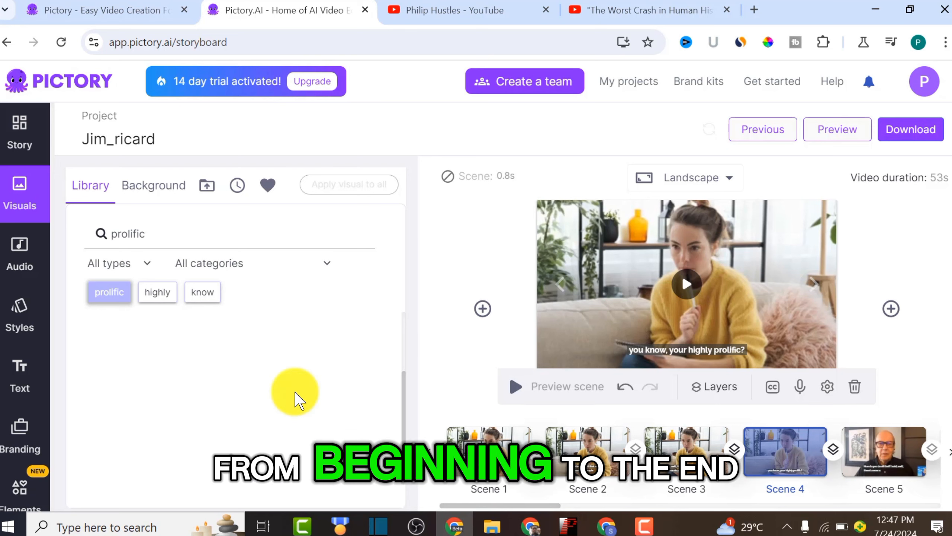
{"action": "scroll", "coordinate": [295, 391], "scroll_direction": "up", "scroll_amount": 2}
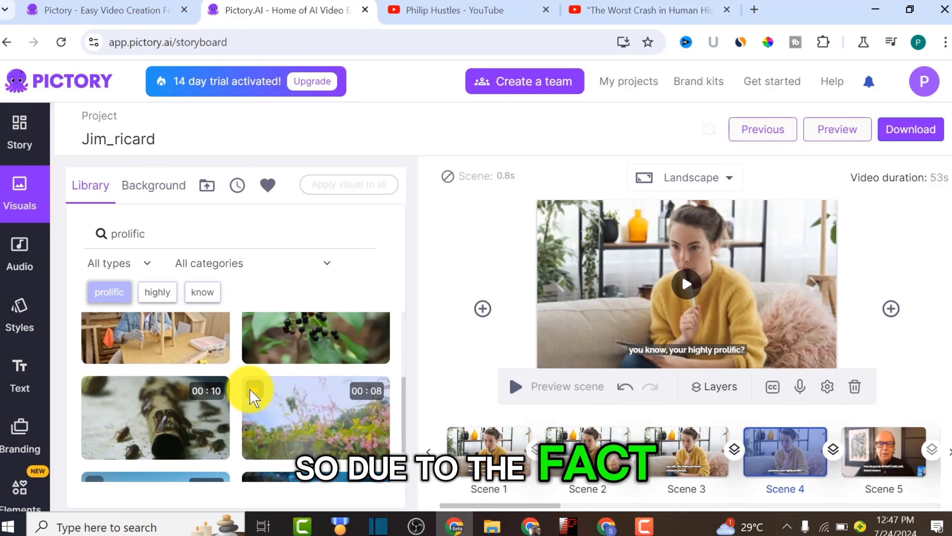
{"action": "mouse_move", "coordinate": [262, 394]}
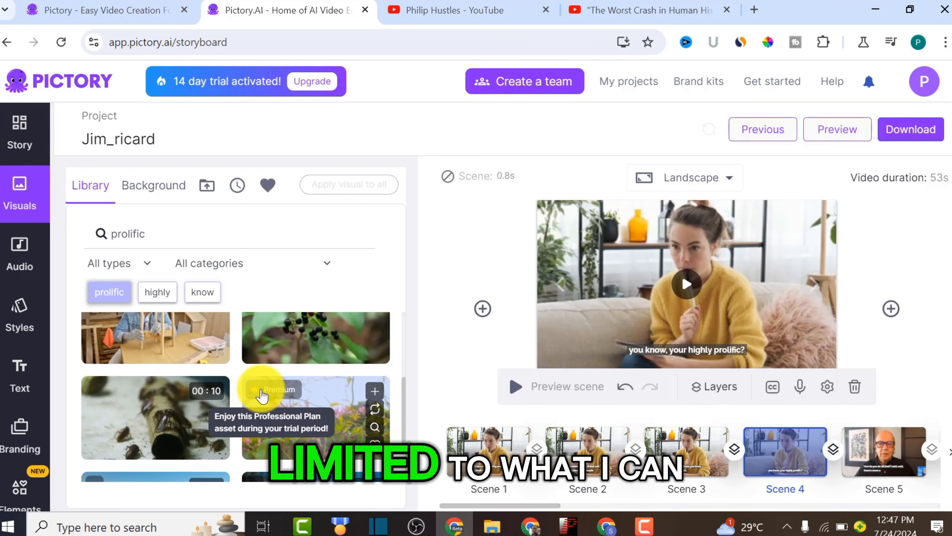
{"action": "scroll", "coordinate": [261, 391], "scroll_direction": "down", "scroll_amount": 3}
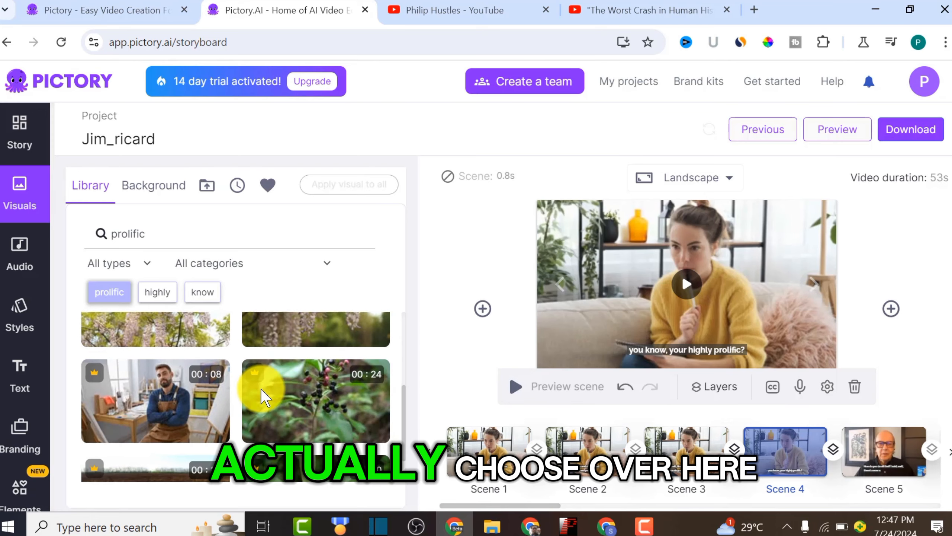
{"action": "scroll", "coordinate": [262, 390], "scroll_direction": "down", "scroll_amount": 5}
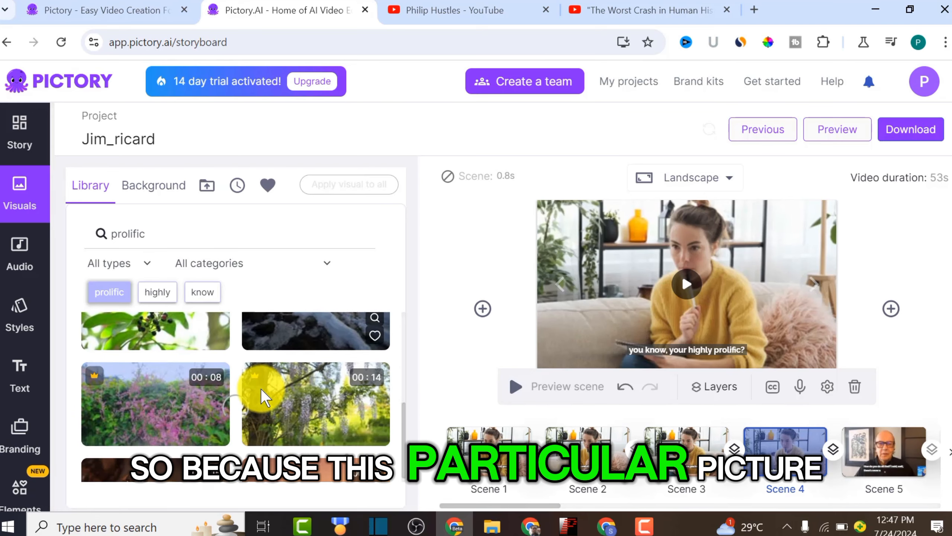
{"action": "scroll", "coordinate": [260, 388], "scroll_direction": "down", "scroll_amount": 2}
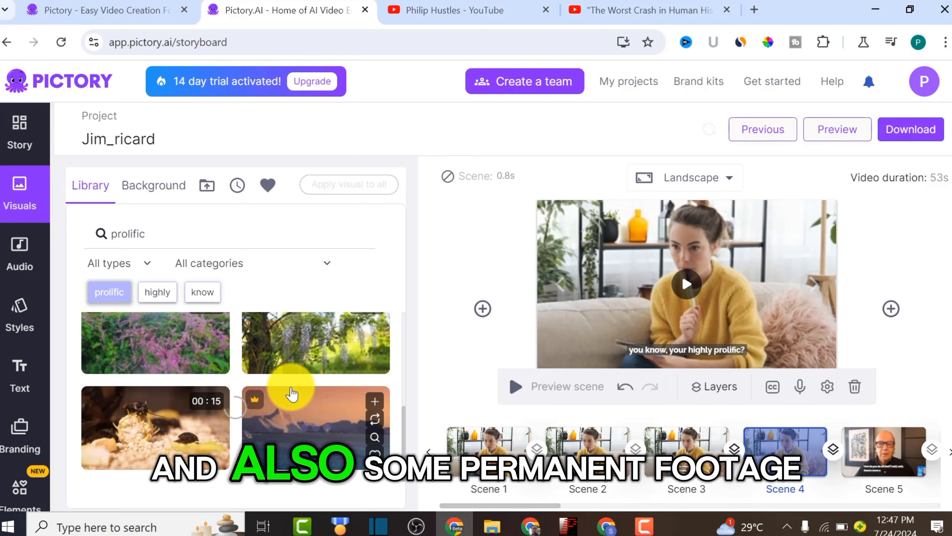
{"action": "scroll", "coordinate": [295, 390], "scroll_direction": "down", "scroll_amount": 2}
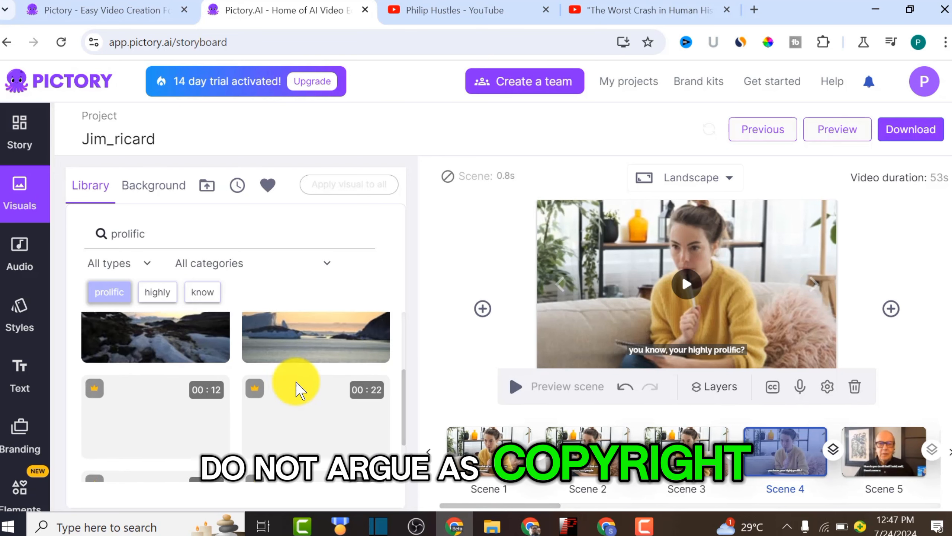
{"action": "scroll", "coordinate": [240, 369], "scroll_direction": "down", "scroll_amount": 3}
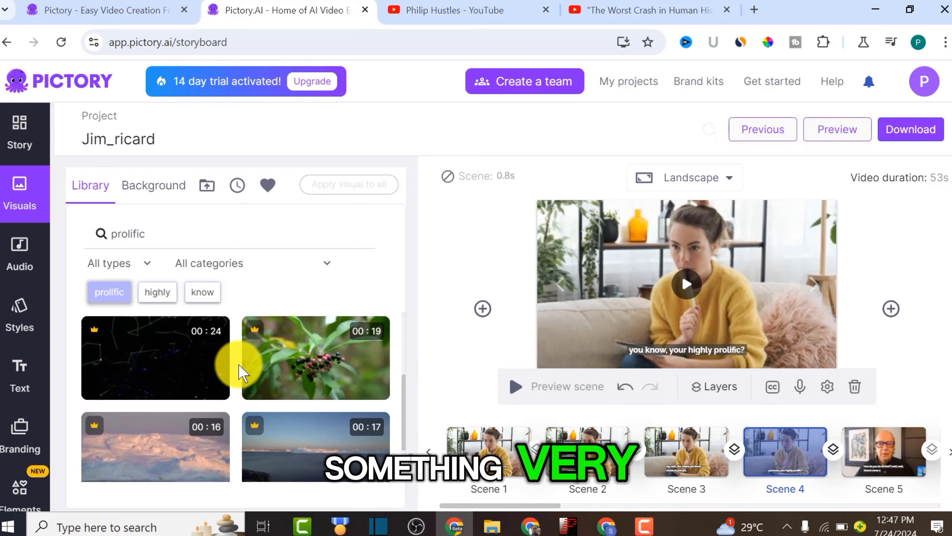
{"action": "scroll", "coordinate": [239, 364], "scroll_direction": "down", "scroll_amount": 5}
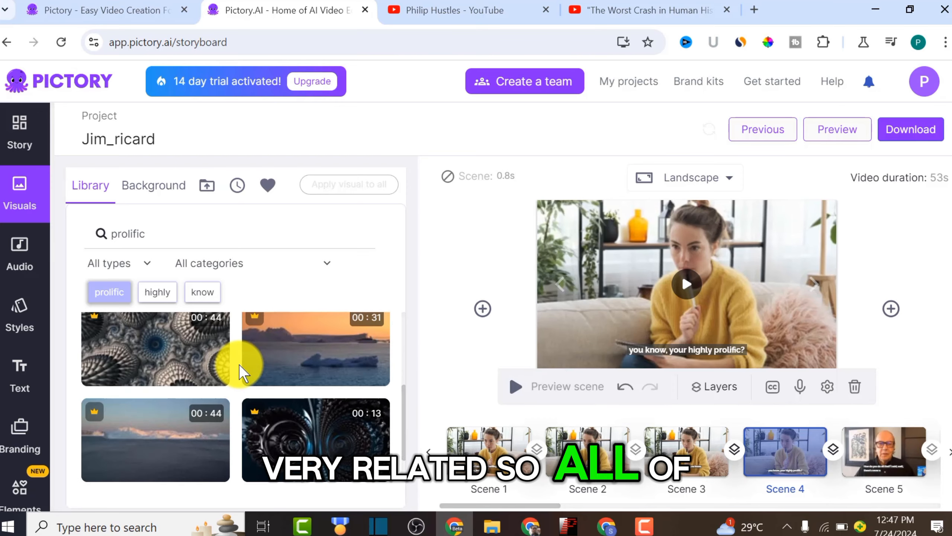
{"action": "scroll", "coordinate": [238, 364], "scroll_direction": "down", "scroll_amount": 3}
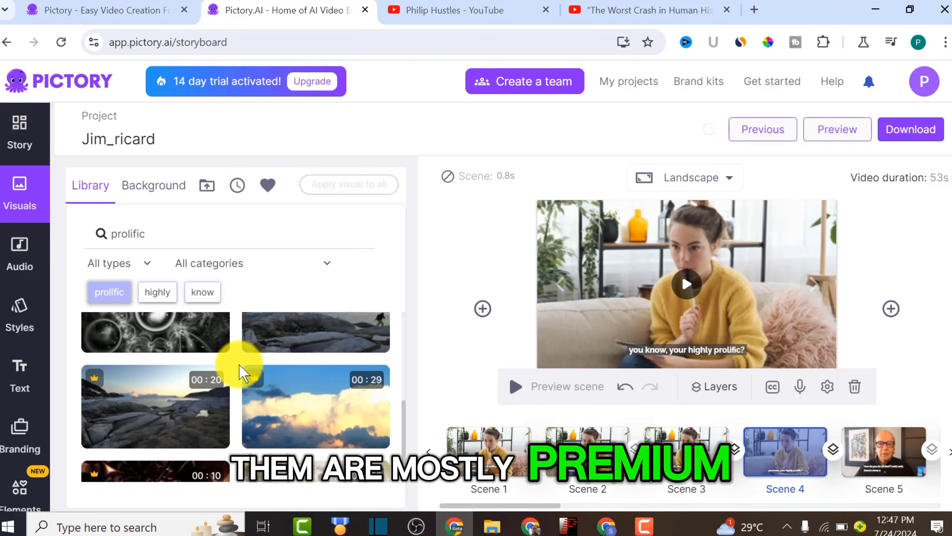
{"action": "scroll", "coordinate": [239, 364], "scroll_direction": "up", "scroll_amount": 3}
{"action": "scroll", "coordinate": [240, 364], "scroll_direction": "down", "scroll_amount": 2}
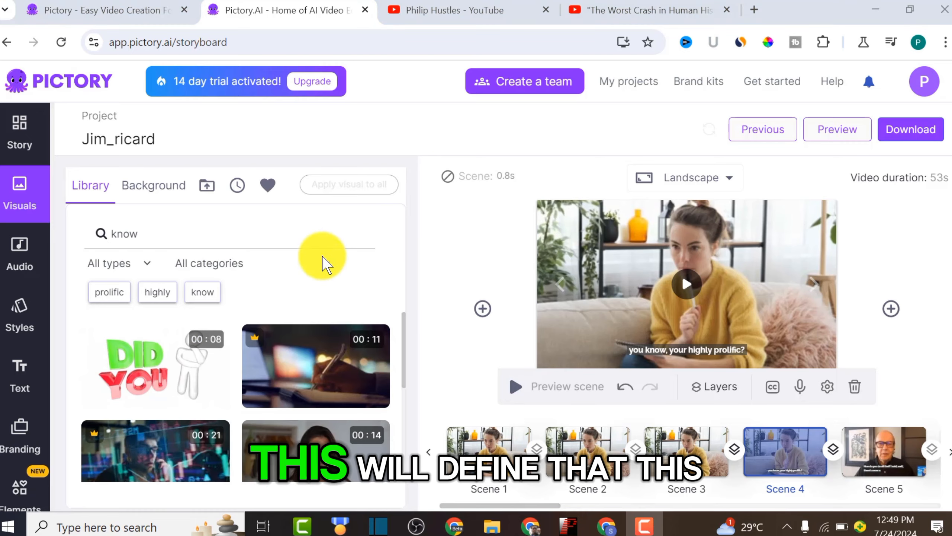
Browse the footage for the keyword "know", apply the animated "DID YOU" clip to scene 4, and select scene 5.
{"action": "scroll", "coordinate": [284, 360], "scroll_direction": "down", "scroll_amount": 2}
{"action": "scroll", "coordinate": [285, 360], "scroll_direction": "down", "scroll_amount": 3}
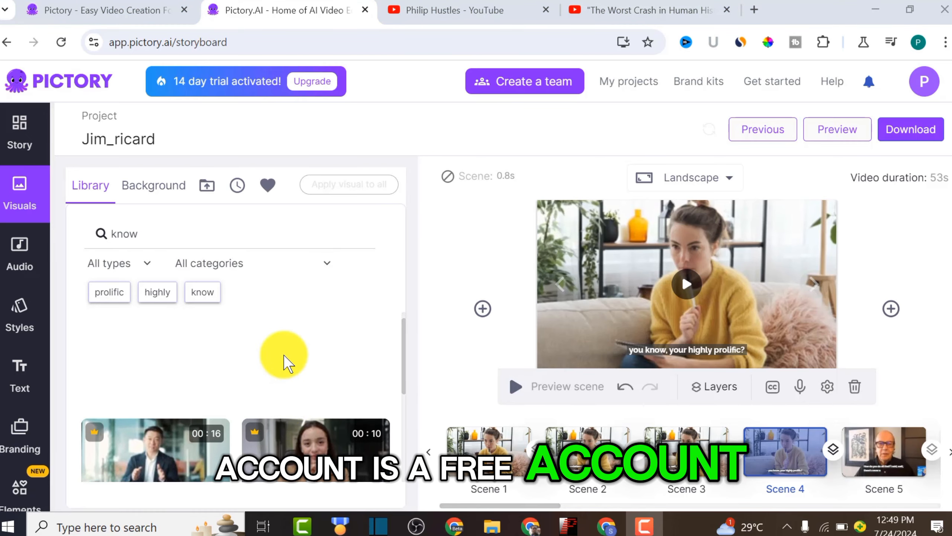
{"action": "scroll", "coordinate": [283, 355], "scroll_direction": "up", "scroll_amount": 2}
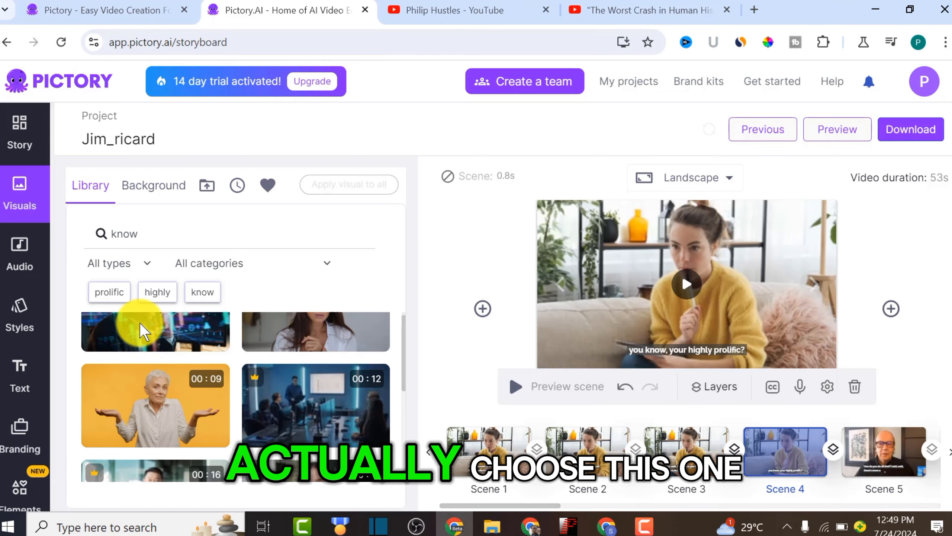
{"action": "mouse_move", "coordinate": [159, 334]}
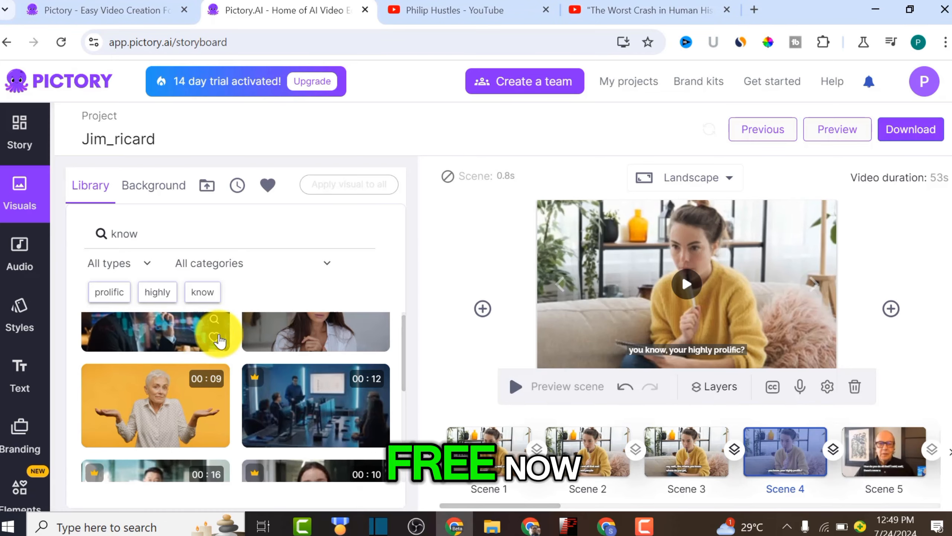
{"action": "scroll", "coordinate": [161, 356], "scroll_direction": "up", "scroll_amount": 2}
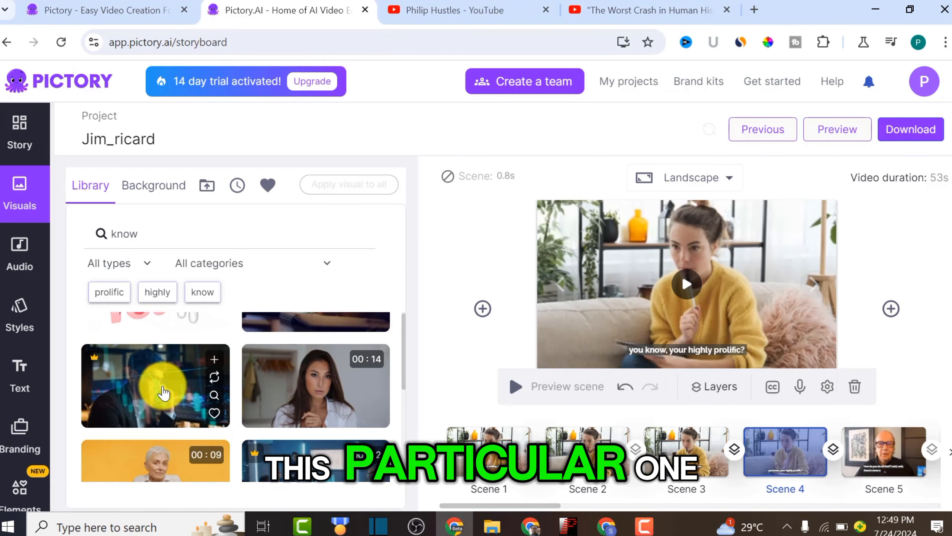
{"action": "scroll", "coordinate": [165, 371], "scroll_direction": "up", "scroll_amount": 2}
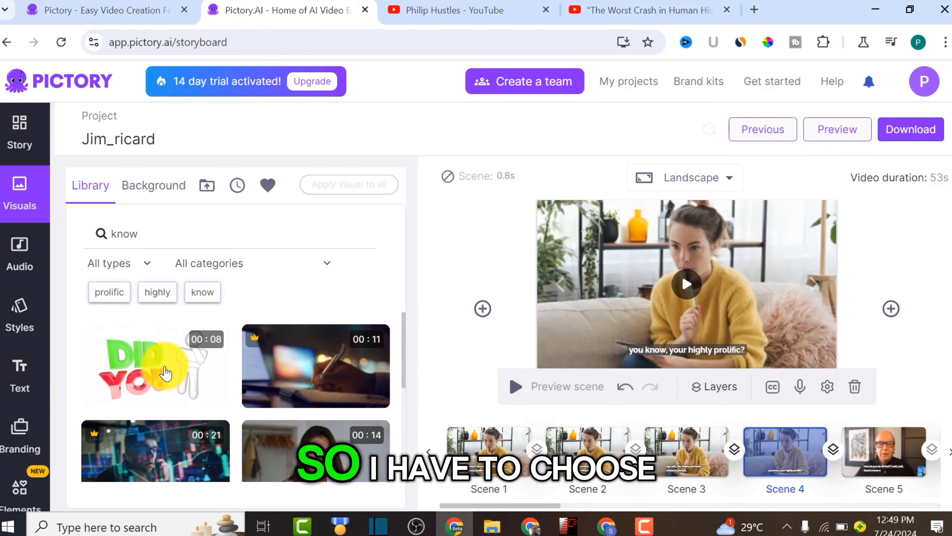
{"action": "left_click", "coordinate": [156, 371]}
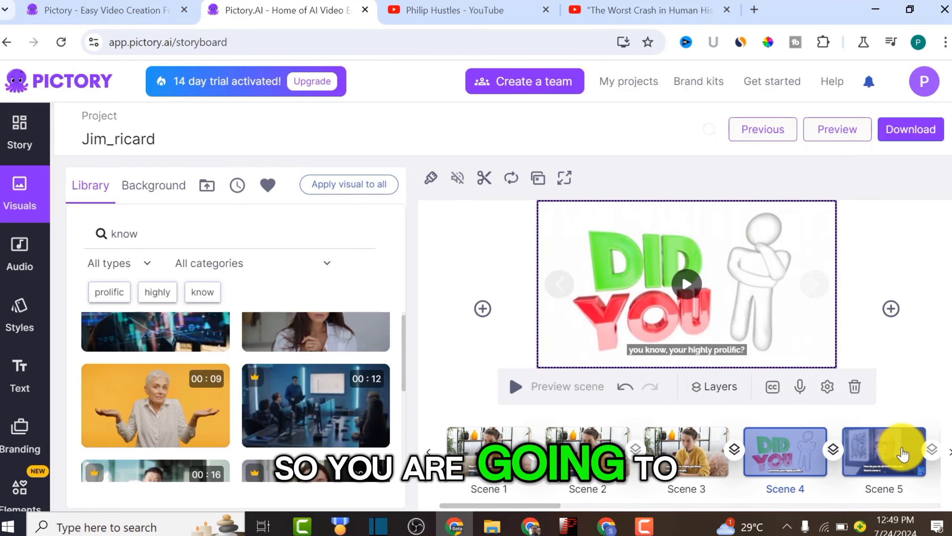
{"action": "left_click", "coordinate": [851, 452]}
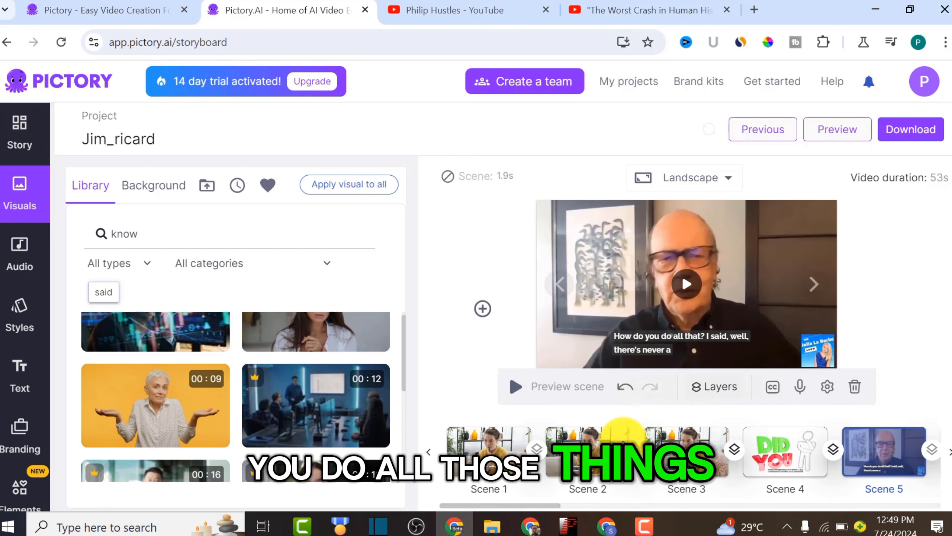
Look through the storyboard's scenes from scene 5 up to scene 21 to check their visuals.
{"action": "mouse_move", "coordinate": [163, 399]}
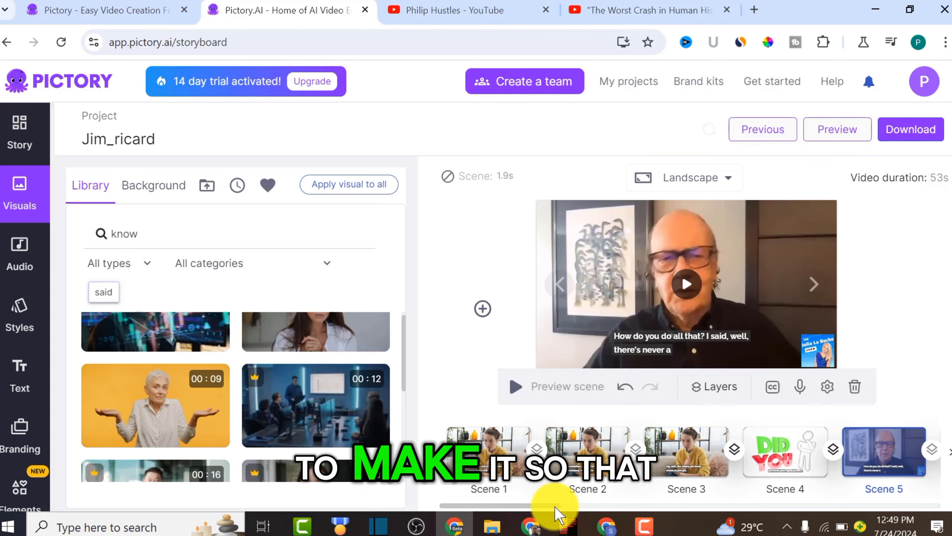
{"action": "left_click_drag", "start_coordinate": [555, 506], "coordinate": [602, 506]}
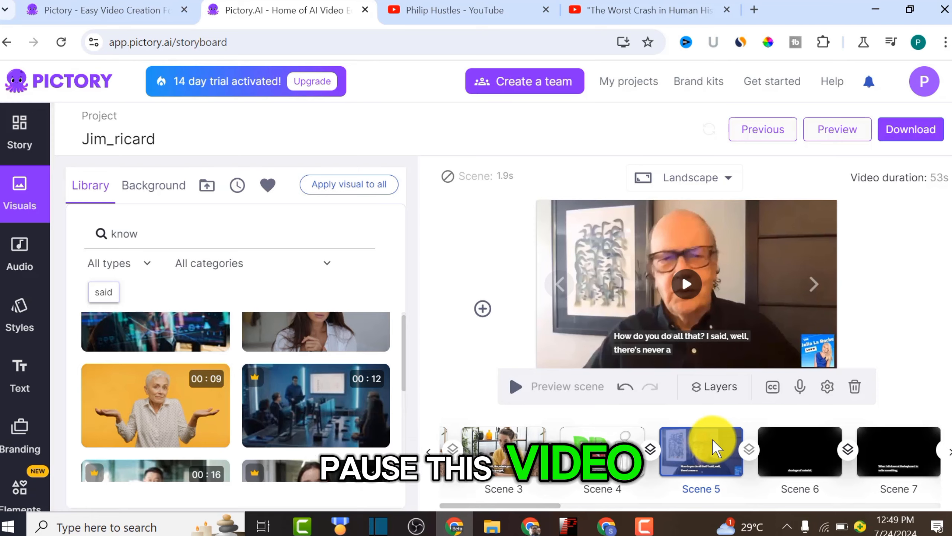
{"action": "scroll", "coordinate": [825, 464], "scroll_direction": "right", "scroll_amount": 1}
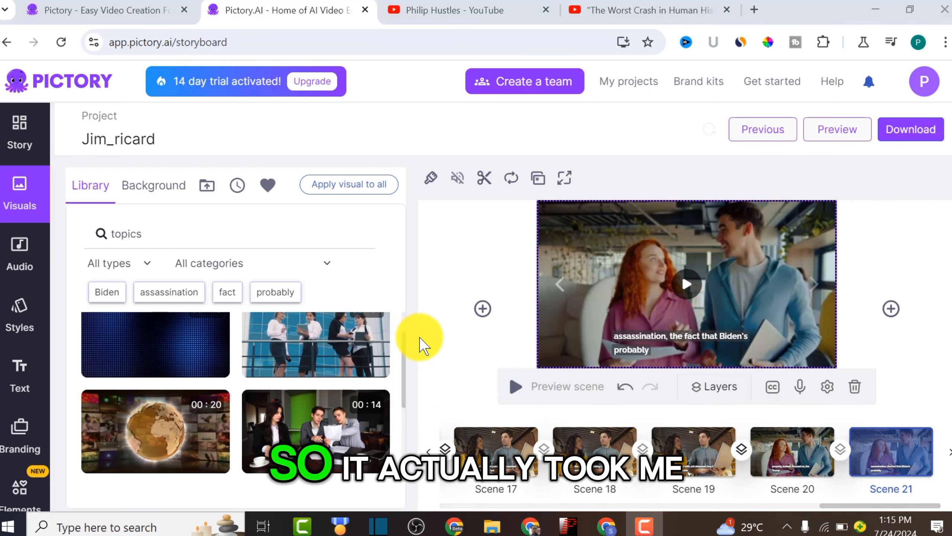
{"action": "scroll", "coordinate": [509, 455], "scroll_direction": "down", "scroll_amount": 1}
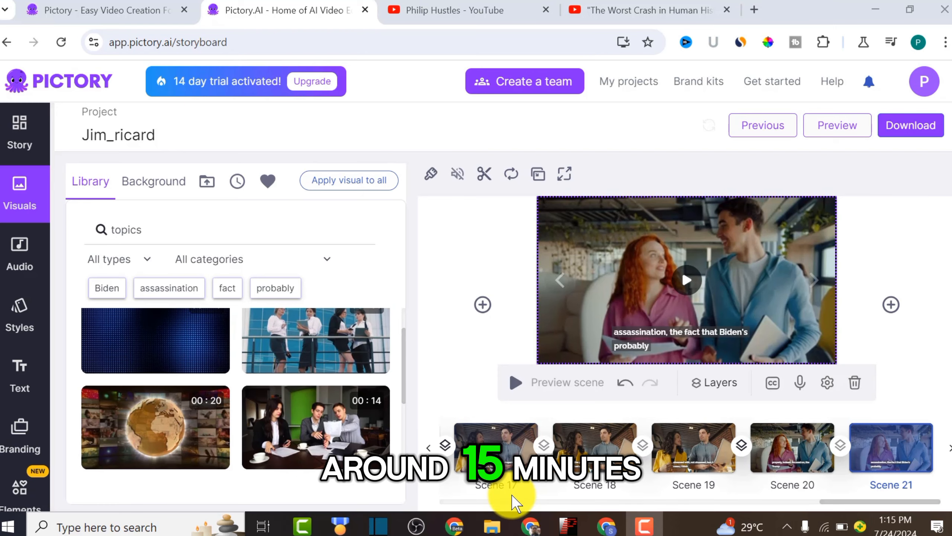
{"action": "left_click_drag", "start_coordinate": [850, 501], "coordinate": [920, 484]}
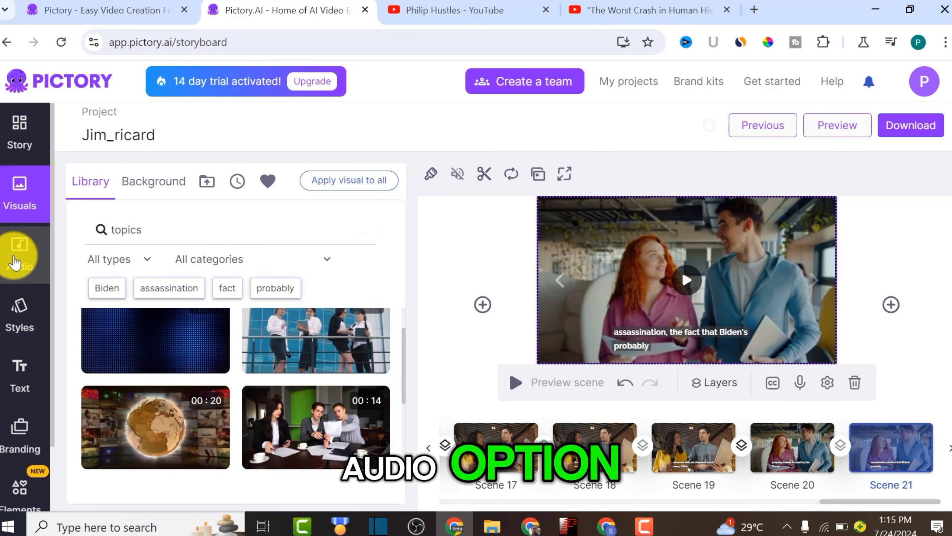
Open the background music library and filter the tracks by the mood "Hopeful / Optimistic".
{"action": "left_click", "coordinate": [15, 260]}
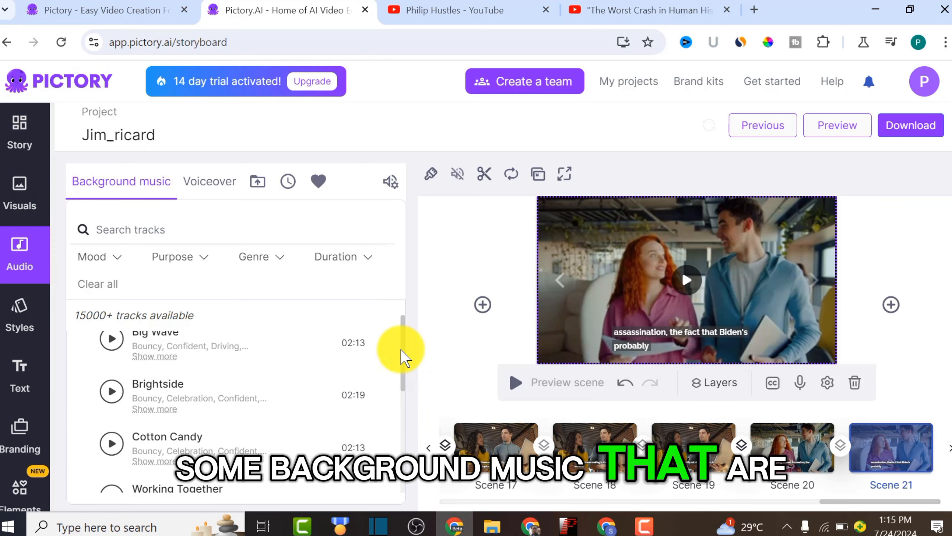
{"action": "left_click_drag", "start_coordinate": [400, 348], "coordinate": [415, 327]}
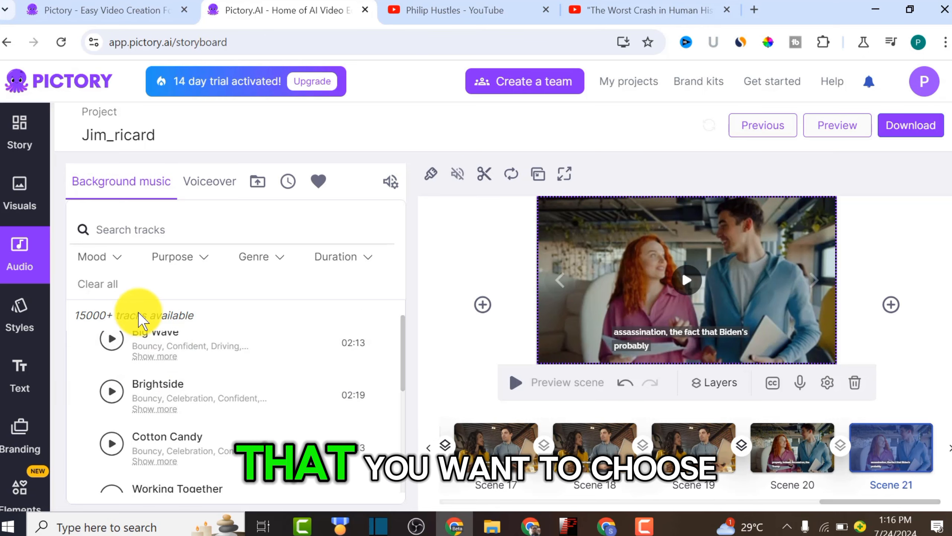
{"action": "left_click", "coordinate": [117, 259]}
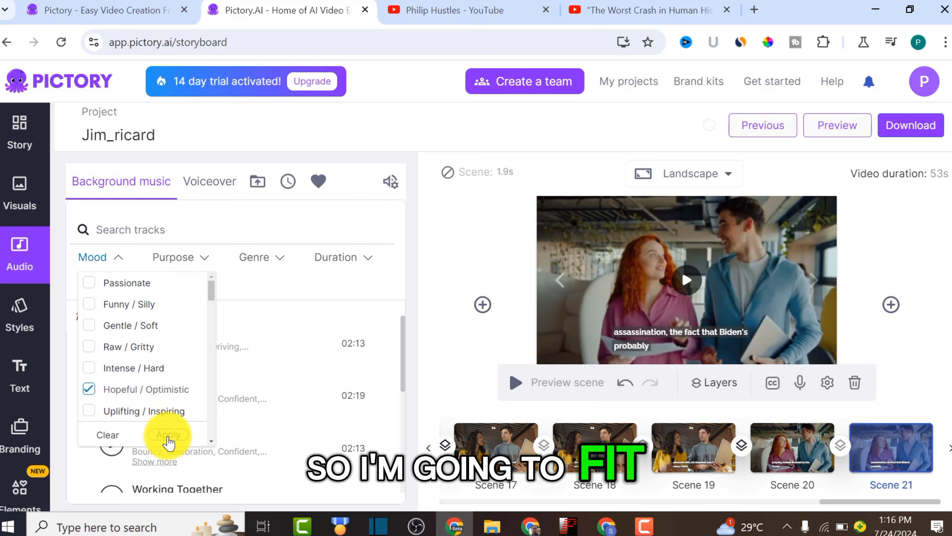
{"action": "left_click", "coordinate": [169, 436]}
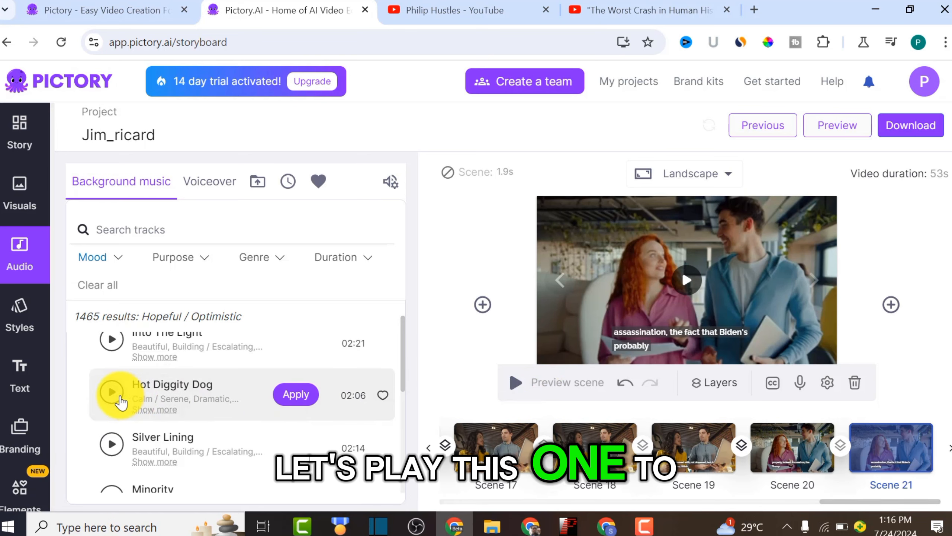
Audition "Hot Diggity Dog" and "Into The Light", then apply "Into The Light" as background music at 6% volume.
{"action": "left_click", "coordinate": [112, 392]}
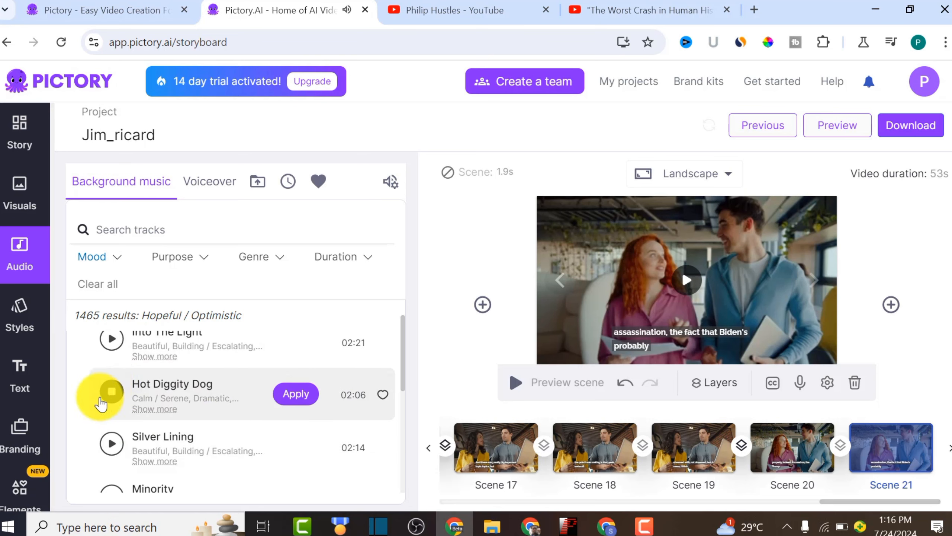
{"action": "left_click", "coordinate": [111, 339]}
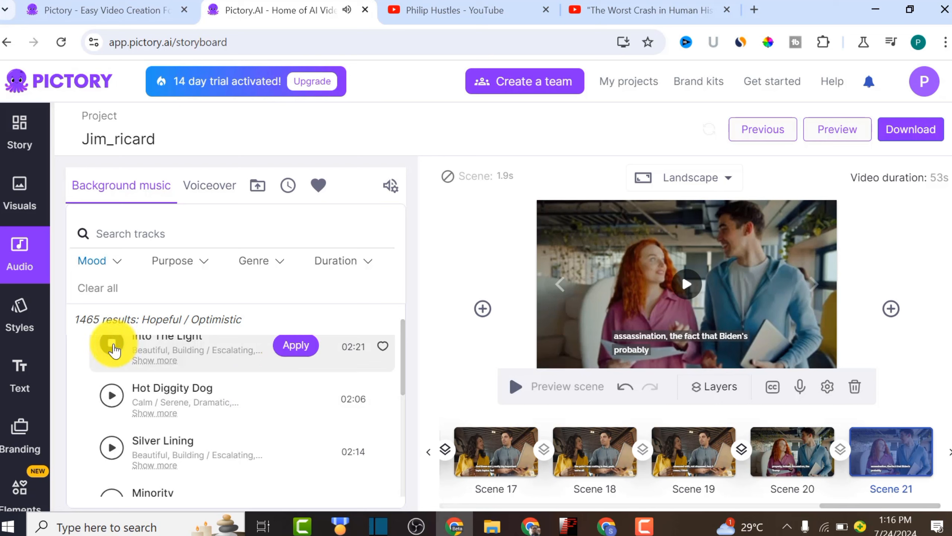
{"action": "left_click", "coordinate": [295, 347]}
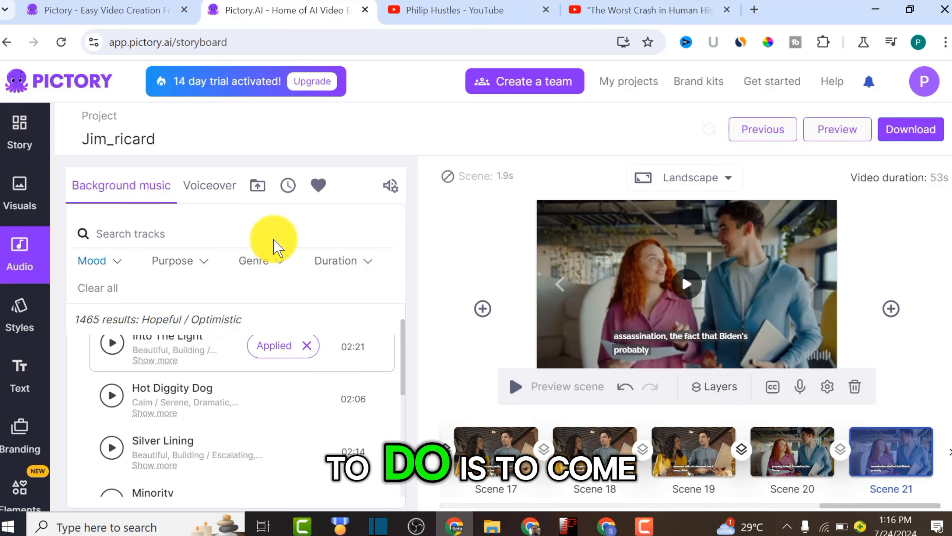
{"action": "left_click", "coordinate": [388, 187]}
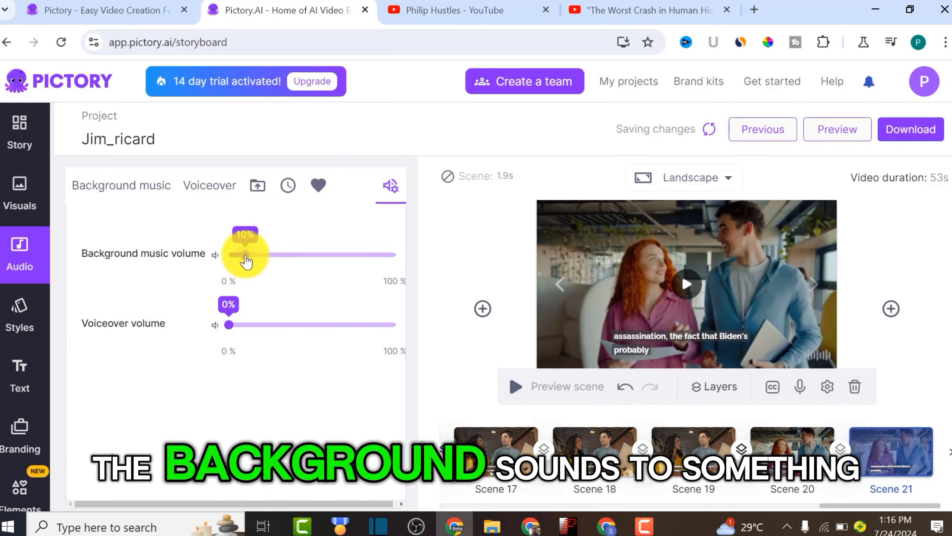
{"action": "left_click_drag", "start_coordinate": [245, 259], "coordinate": [237, 263]}
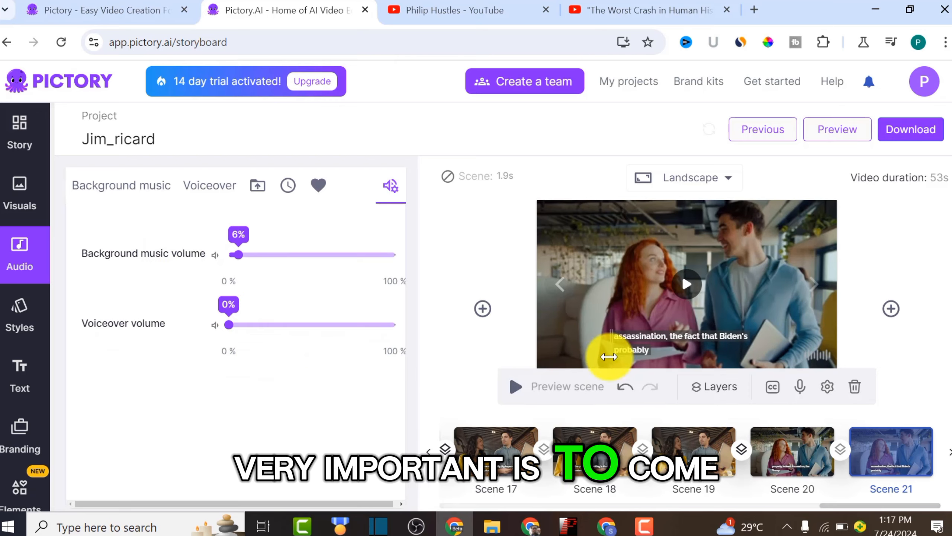
Set the font of scene 21's subtitle to the bold "Poppins Extra…" variant and its size to 30.
{"action": "left_click", "coordinate": [650, 338]}
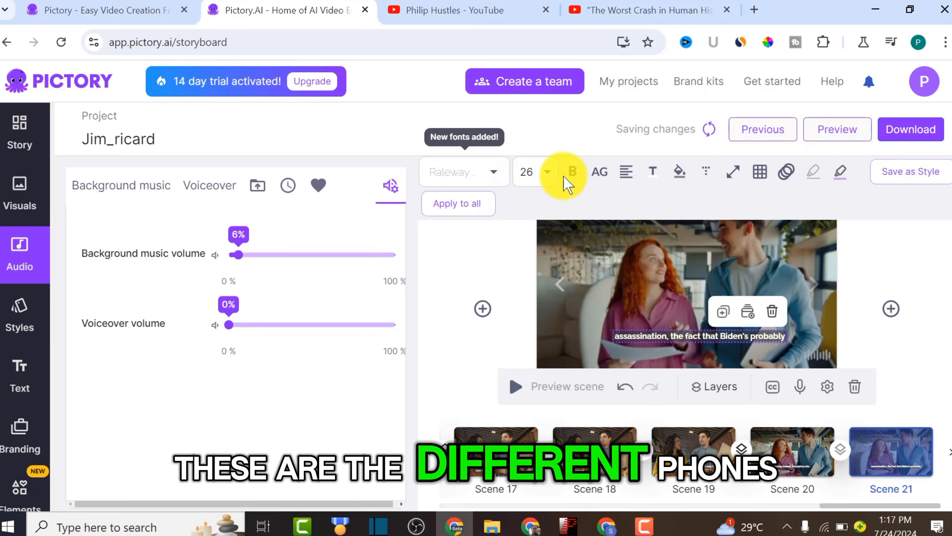
{"action": "left_click", "coordinate": [493, 178]}
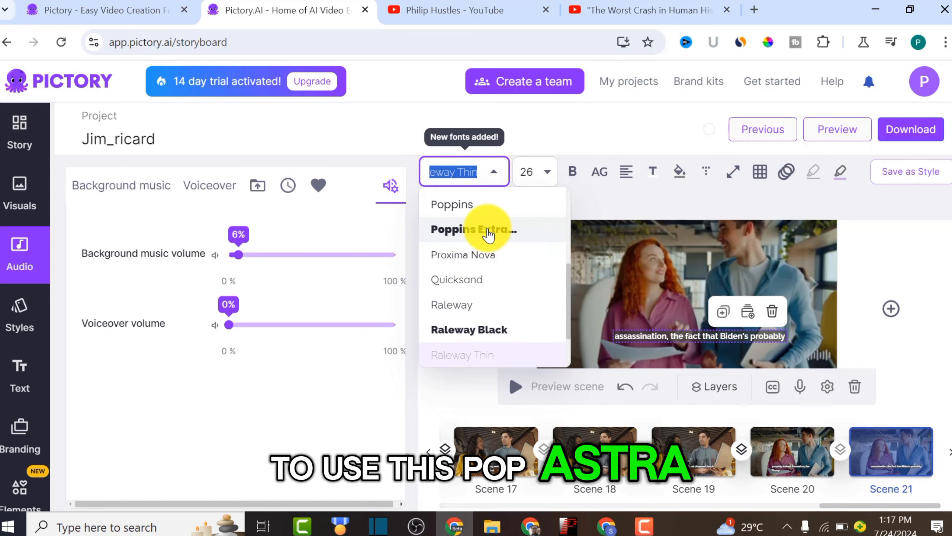
{"action": "left_click", "coordinate": [490, 229]}
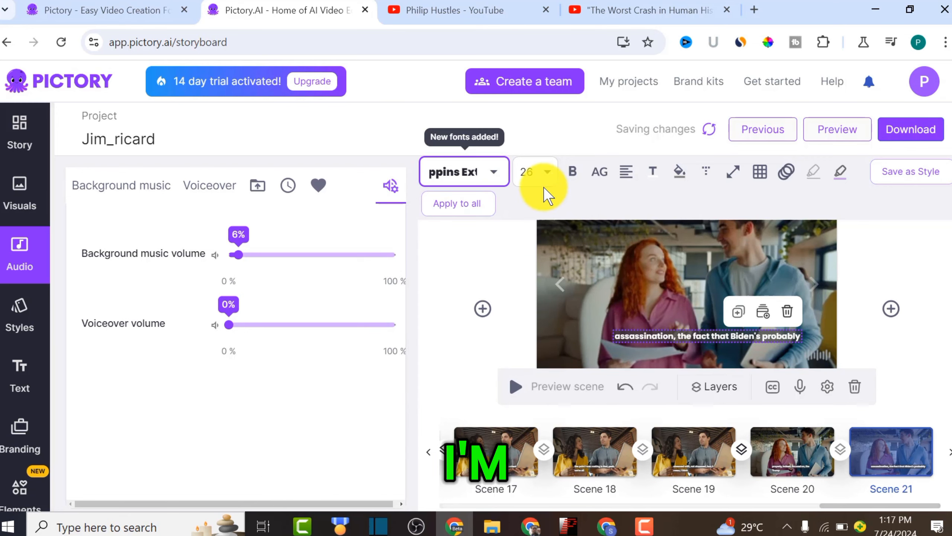
{"action": "left_click", "coordinate": [548, 176]}
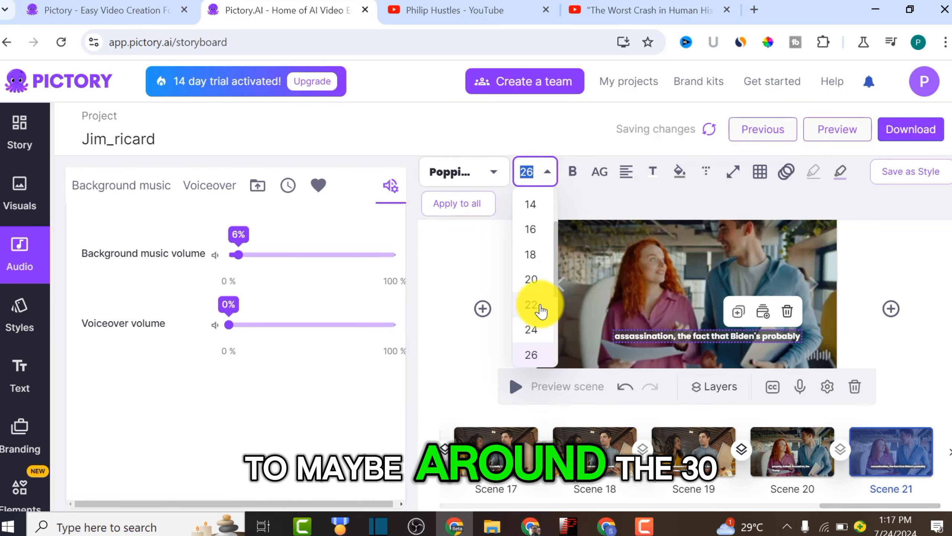
{"action": "scroll", "coordinate": [540, 309], "scroll_direction": "down", "scroll_amount": 3}
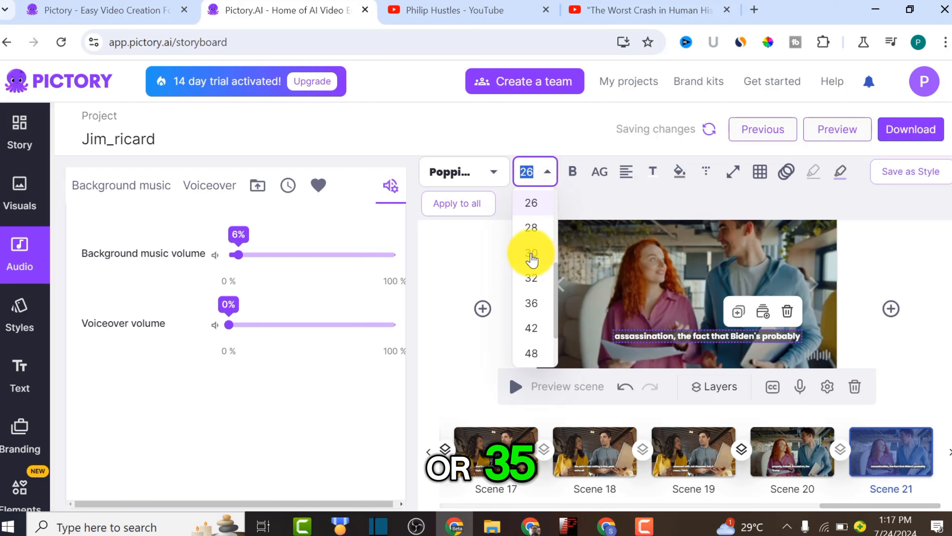
{"action": "left_click", "coordinate": [531, 257]}
Move scene 21's subtitle slightly down and left to centre it near the lower edge of the frame, and deselect it.
{"action": "left_click_drag", "start_coordinate": [718, 333], "coordinate": [686, 347]}
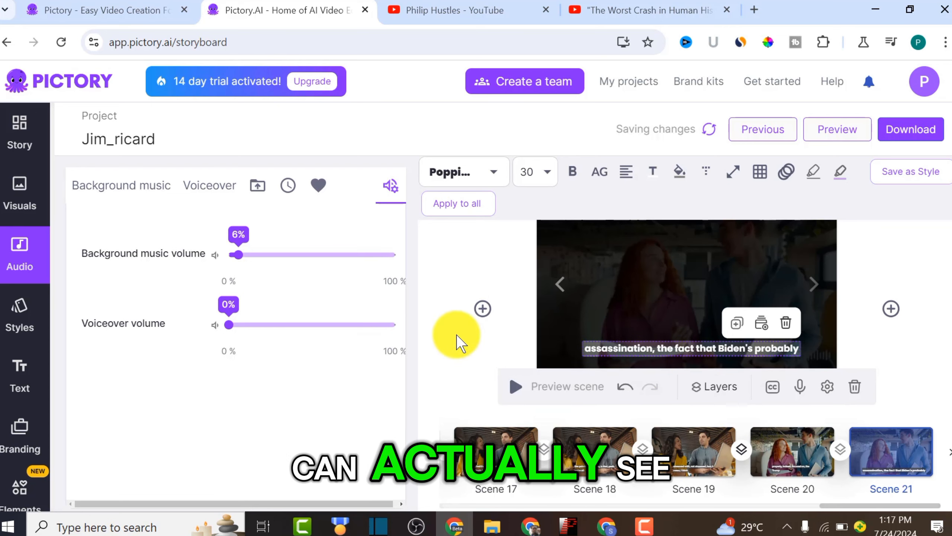
{"action": "left_click", "coordinate": [509, 255]}
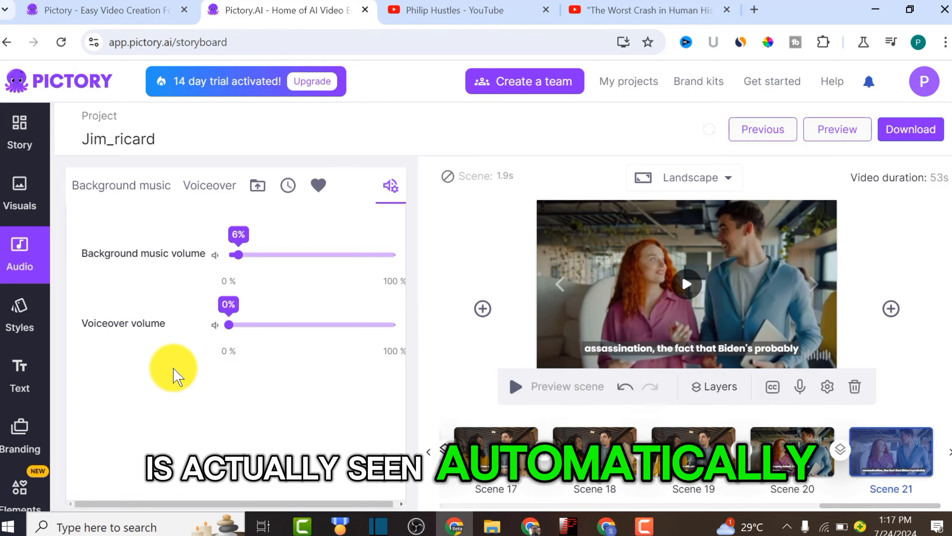
{"action": "left_click", "coordinate": [483, 308]}
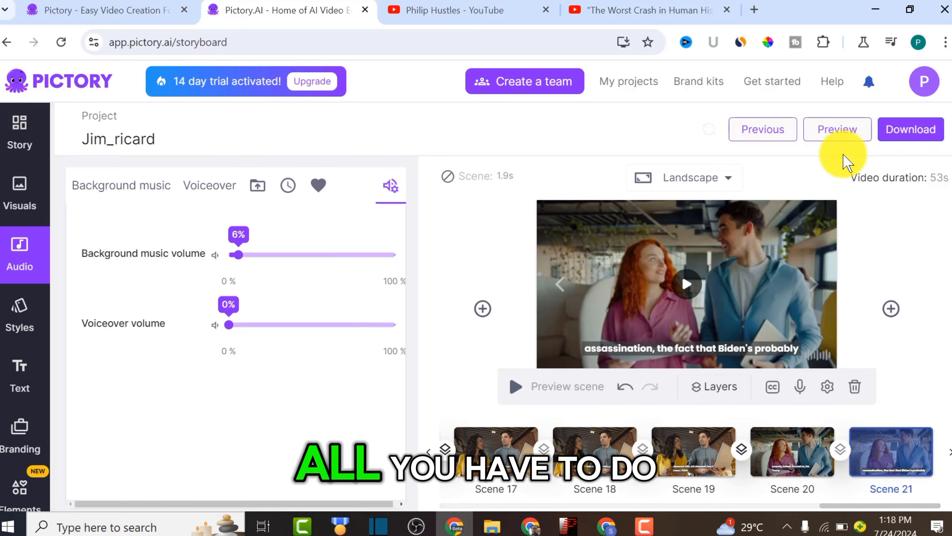
Generate the finished video, download it and open the downloaded file Jimricard.mp4 from the browser's recent downloads.
{"action": "left_click", "coordinate": [922, 140]}
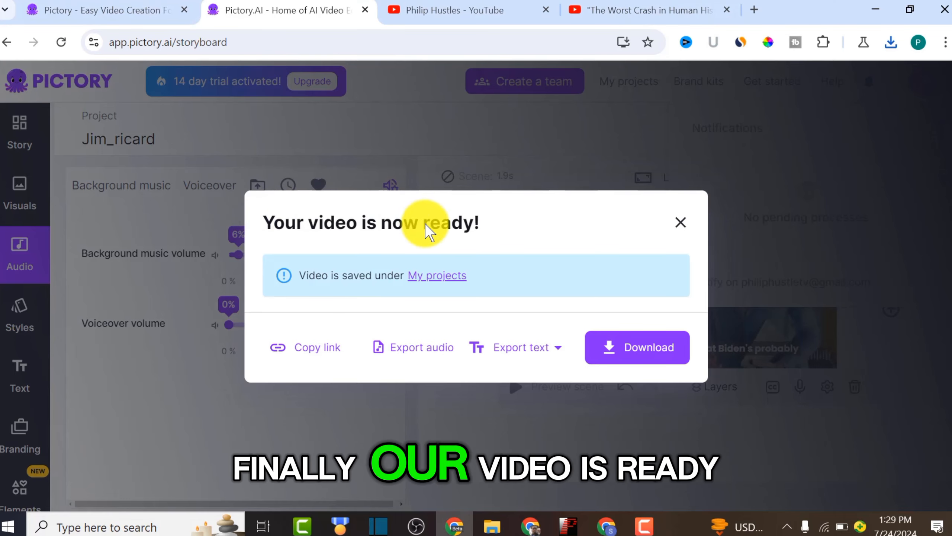
{"action": "left_click", "coordinate": [641, 343]}
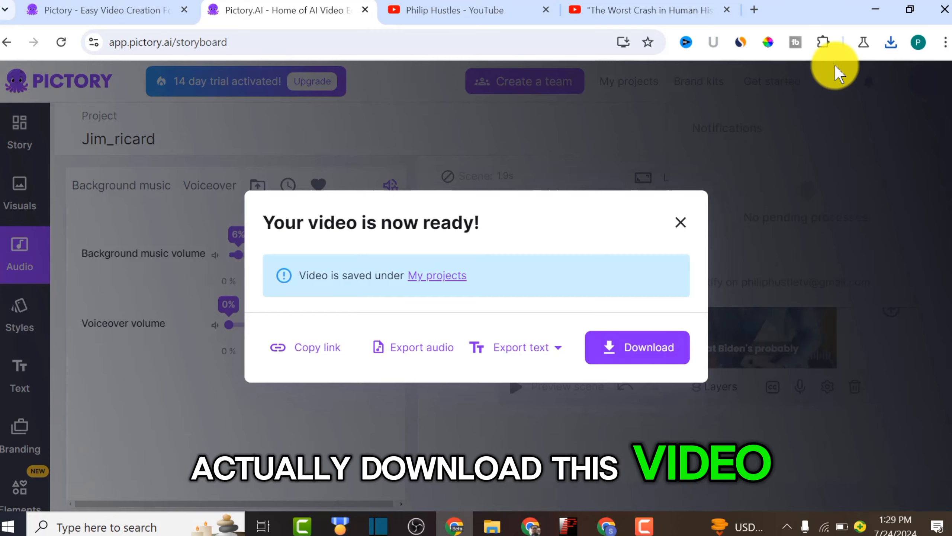
{"action": "left_click", "coordinate": [891, 43]}
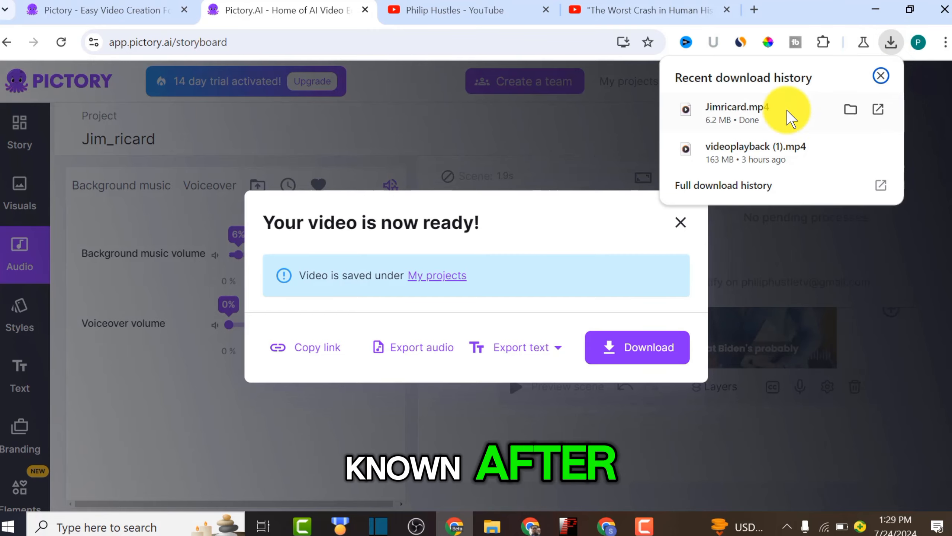
{"action": "left_click", "coordinate": [726, 114]}
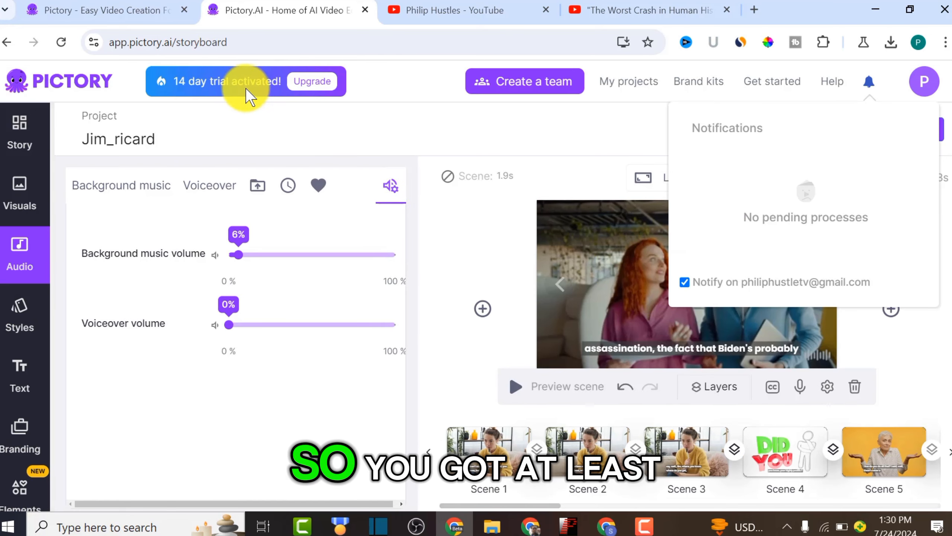
Open the subscription plans page for upgrading the 14 day trial.
{"action": "left_click", "coordinate": [315, 84]}
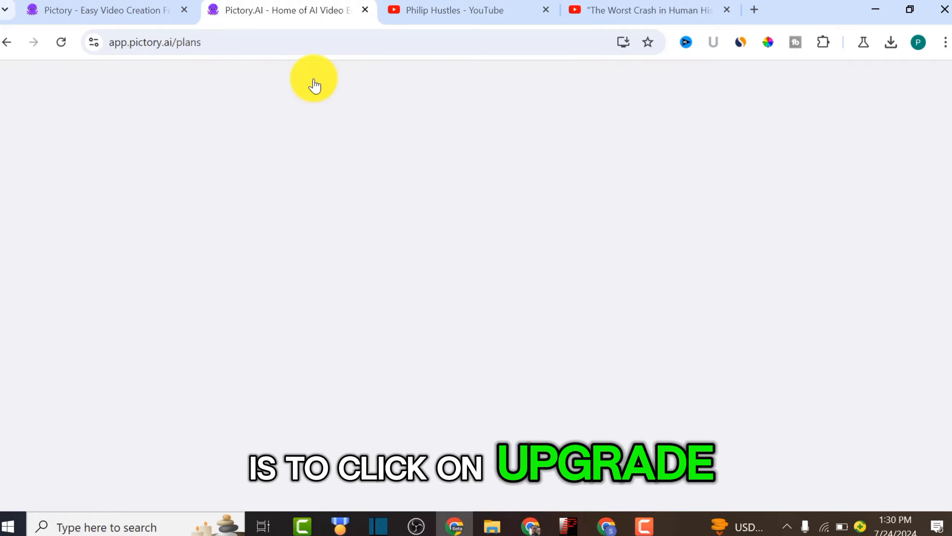